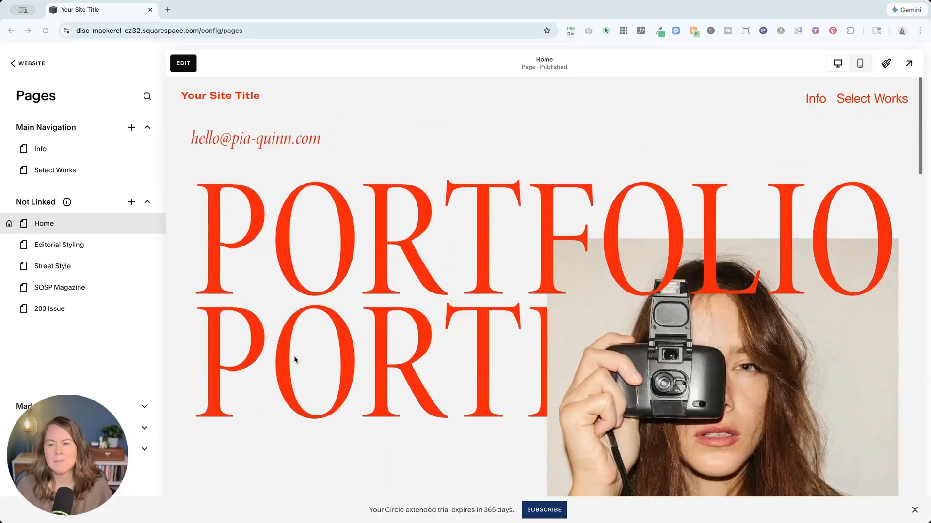
# Look through the Home page preview from the Portfolio heading down to the Select Works section
pyautogui.scroll(-10, 294, 355)
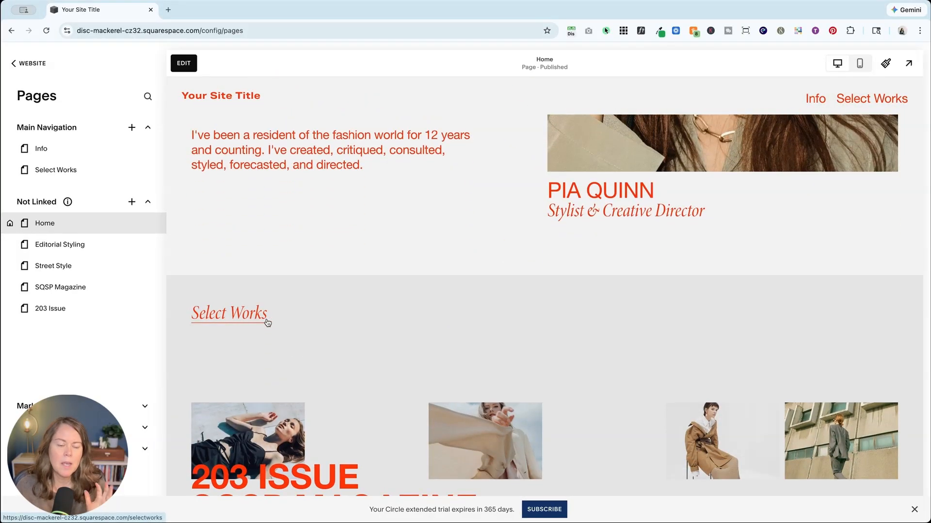
pyautogui.scroll(10, 267, 323)
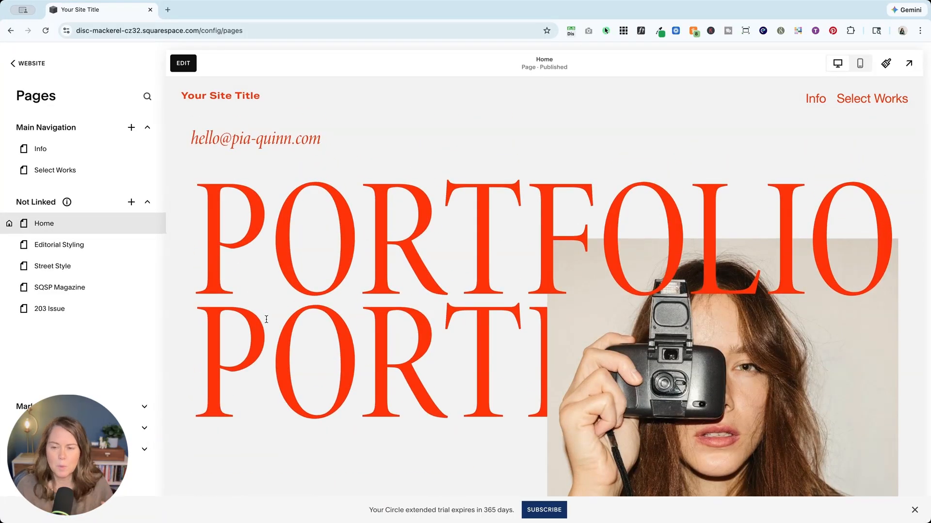
pyautogui.scroll(-8, 266, 319)
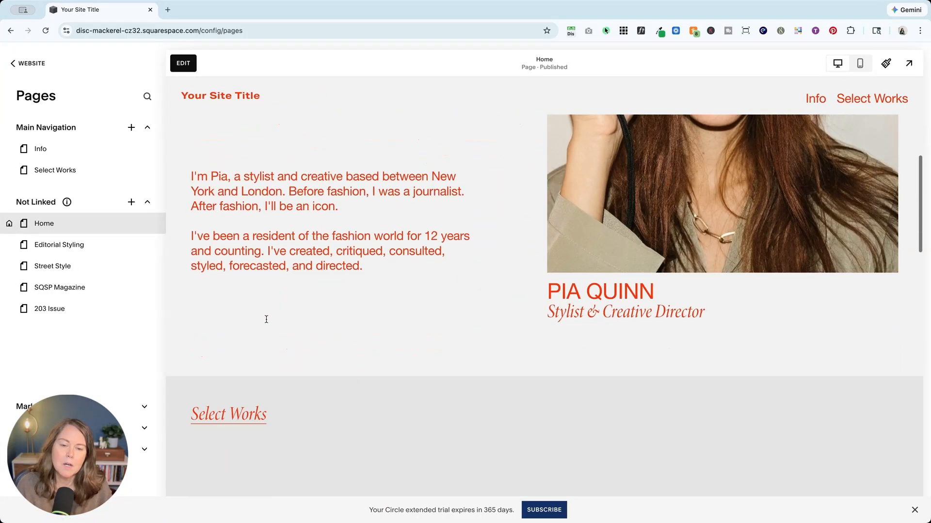
pyautogui.scroll(-3, 266, 319)
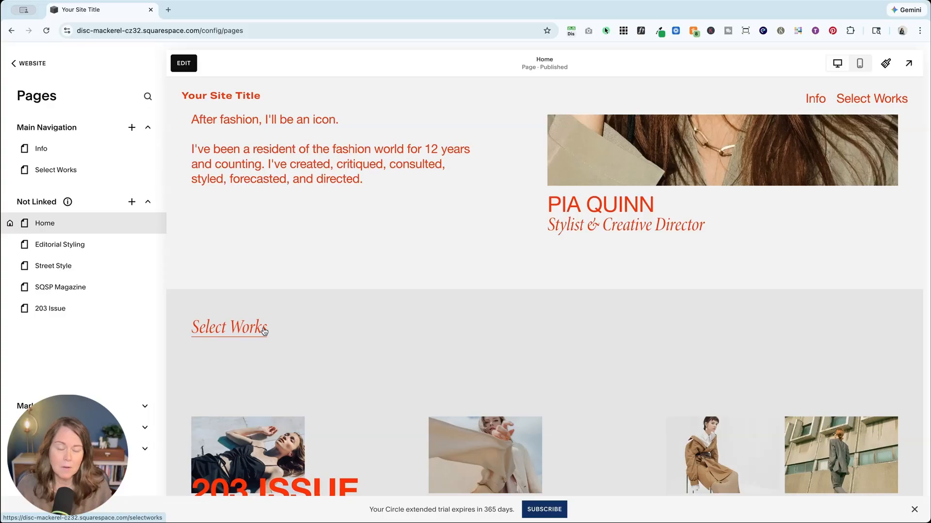
pyautogui.click(264, 331)
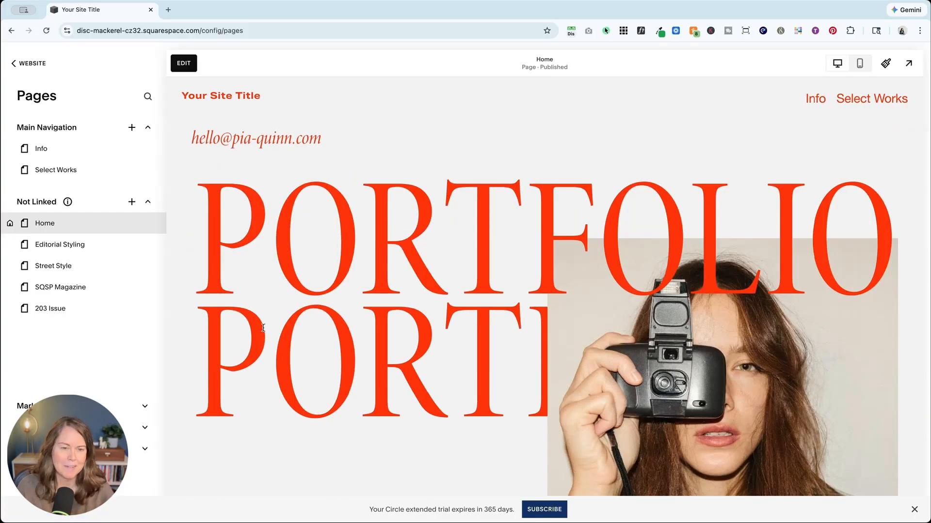
# Add a button block to the Home page's Select Works section and place it below the Street Photography title
pyautogui.click(180, 63)
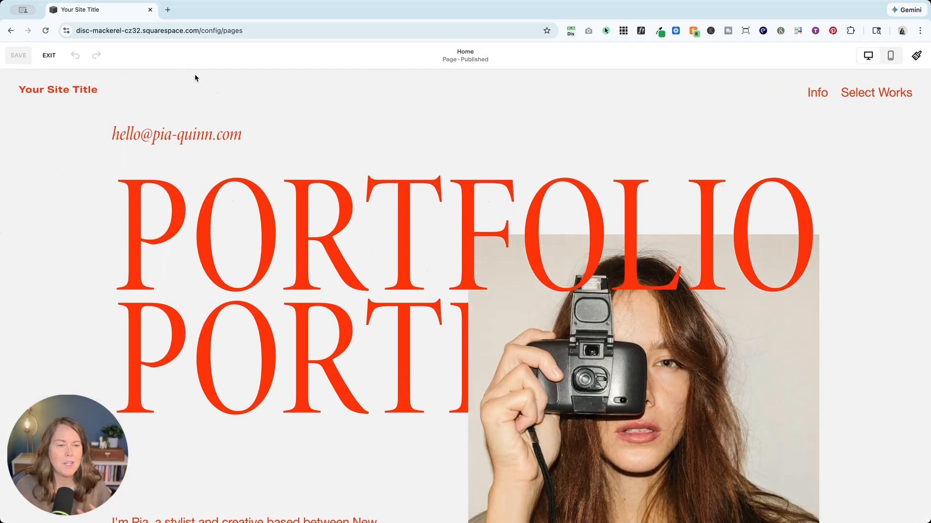
pyautogui.scroll(-10, 254, 125)
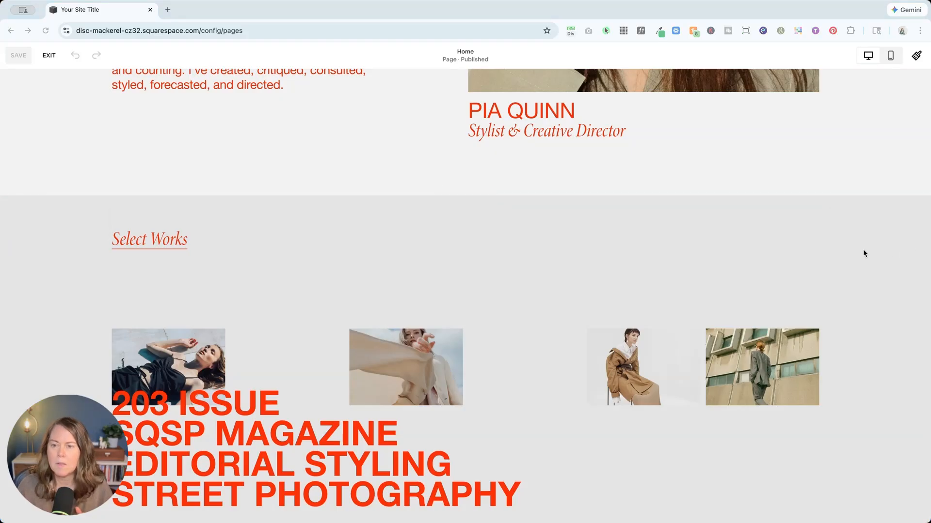
pyautogui.moveTo(711, 207)
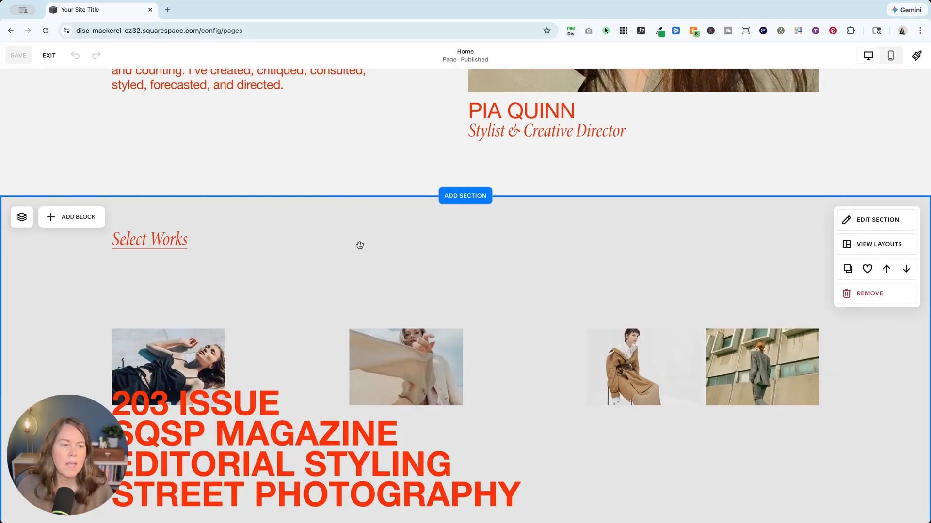
pyautogui.scroll(-1, 351, 293)
pyautogui.scroll(-2, 350, 290)
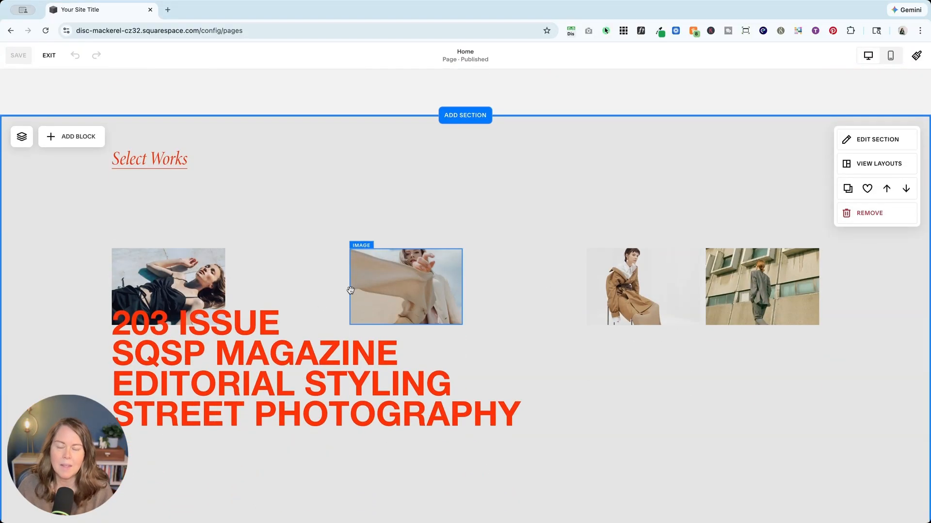
pyautogui.scroll(-1, 59, 137)
pyautogui.click(62, 136)
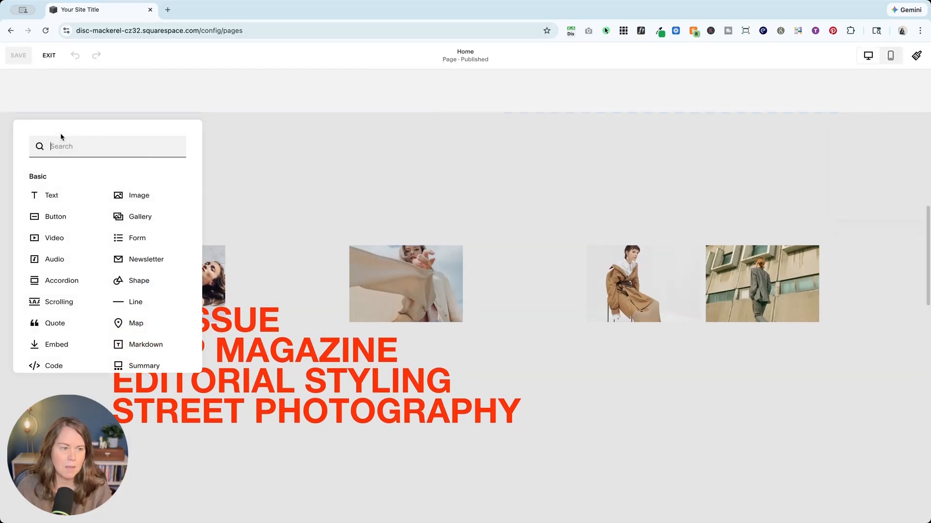
pyautogui.click(52, 223)
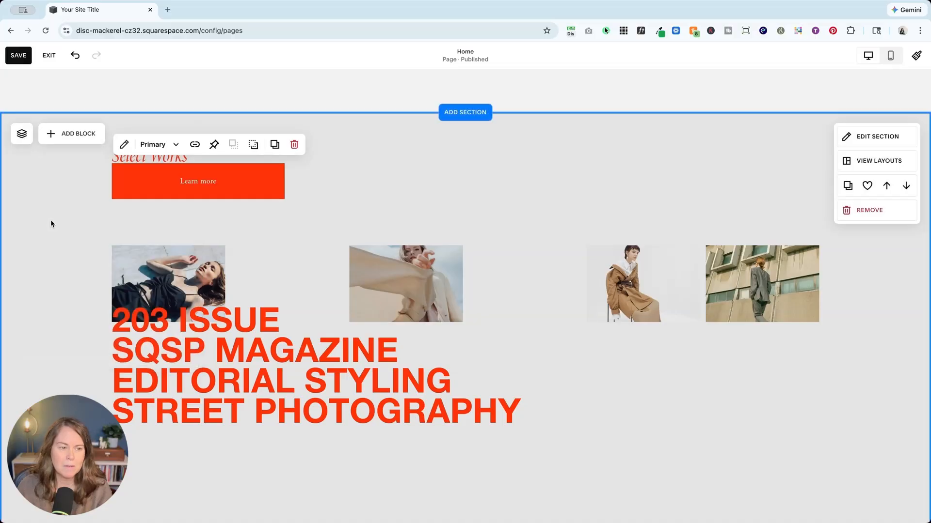
pyautogui.moveTo(240, 178); pyautogui.dragTo(243, 482)
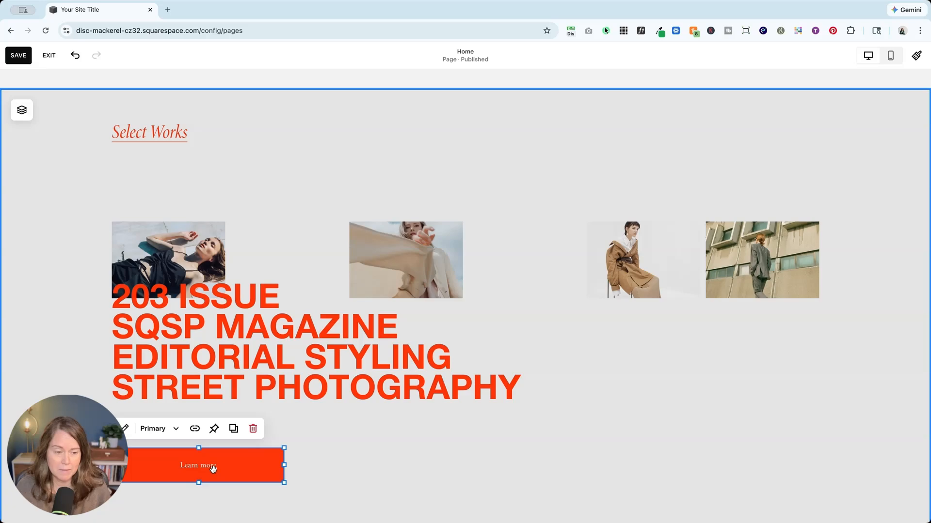
# Try the Secondary and Tertiary styles on the new button, and set it back to Primary
pyautogui.click(166, 430)
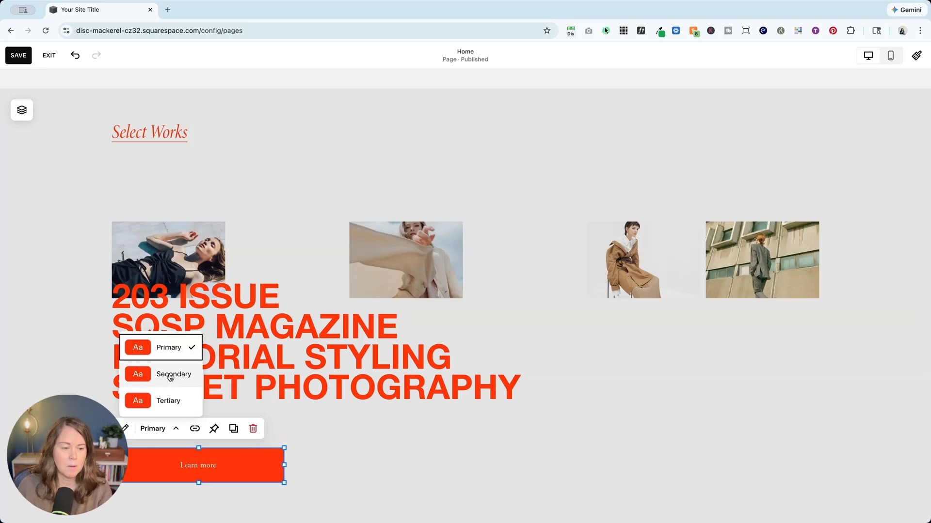
pyautogui.click(170, 377)
pyautogui.click(166, 429)
pyautogui.click(168, 401)
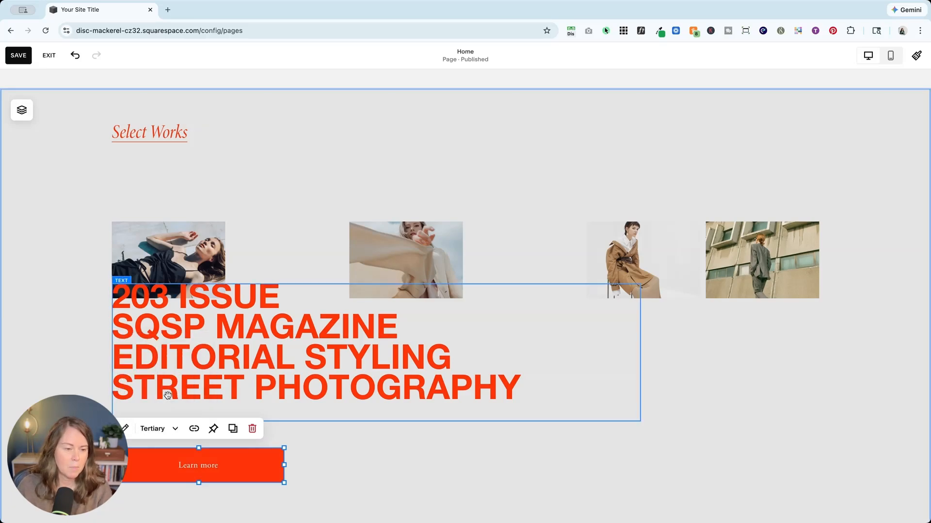
pyautogui.click(160, 429)
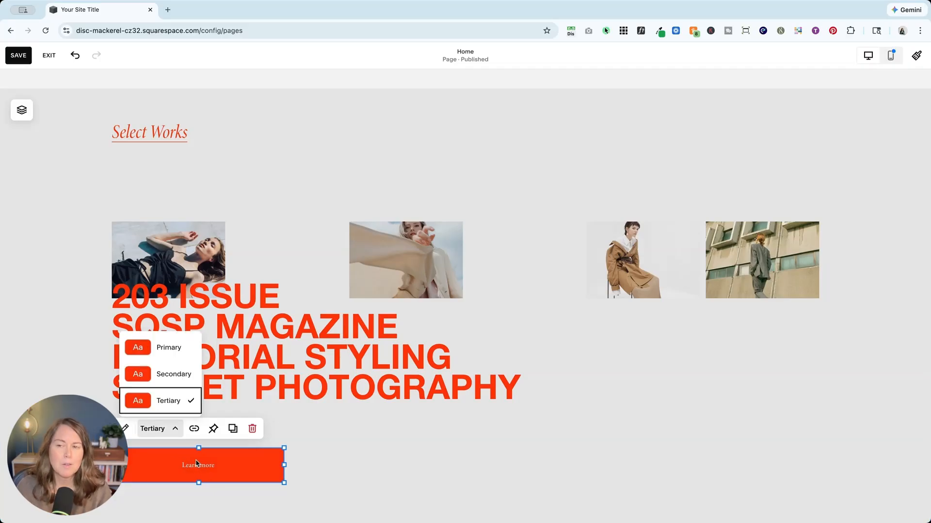
pyautogui.click(152, 348)
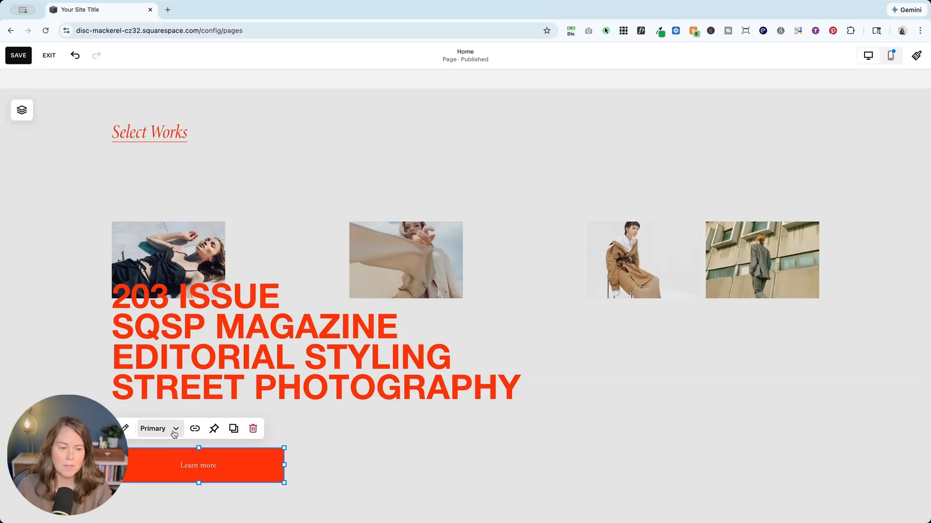
# Link the Learn more button to the site's Info page
pyautogui.click(125, 429)
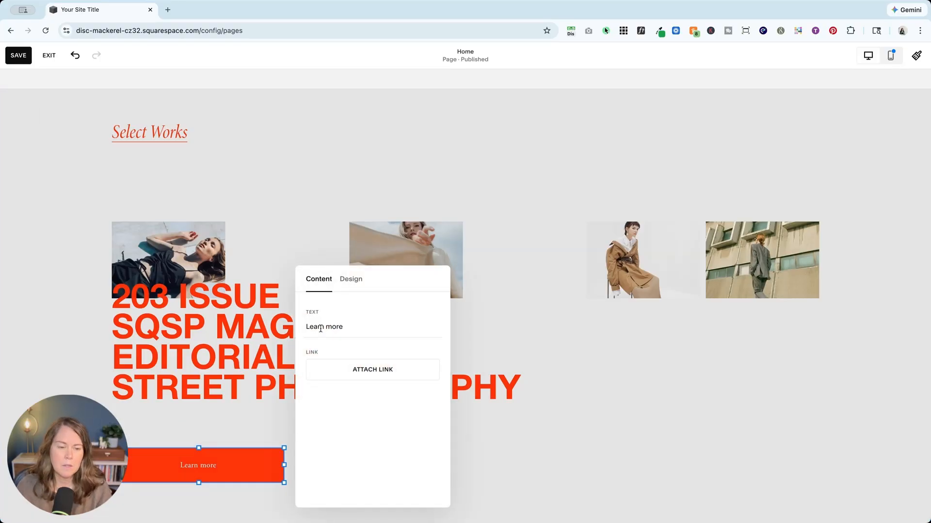
pyautogui.click(366, 378)
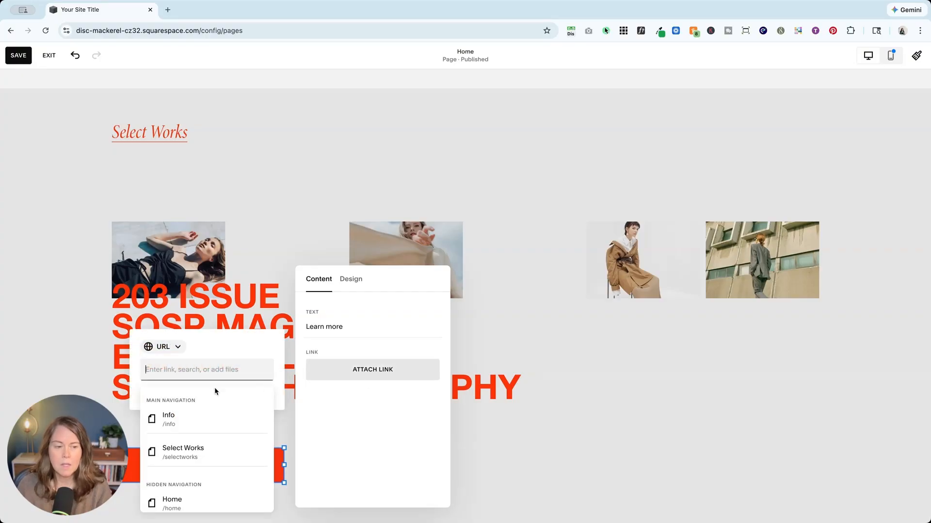
pyautogui.scroll(-5, 208, 412)
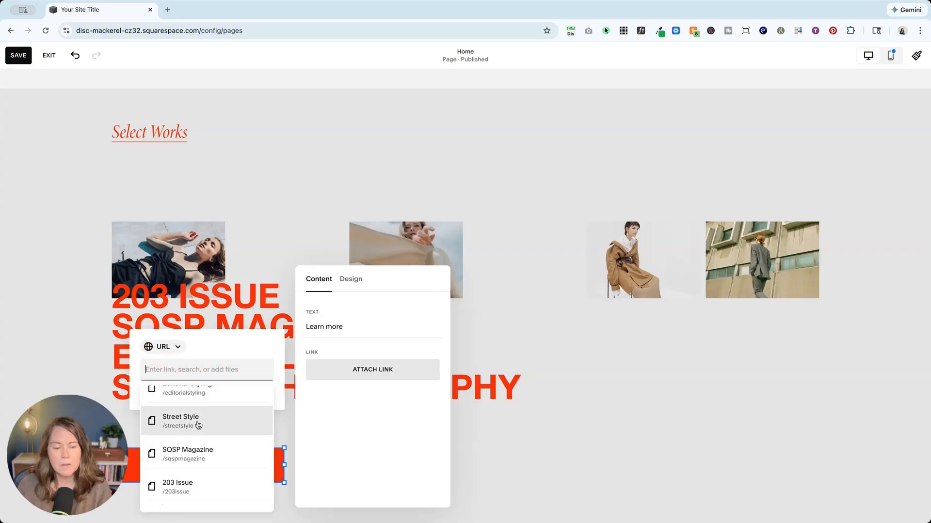
pyautogui.scroll(5, 199, 425)
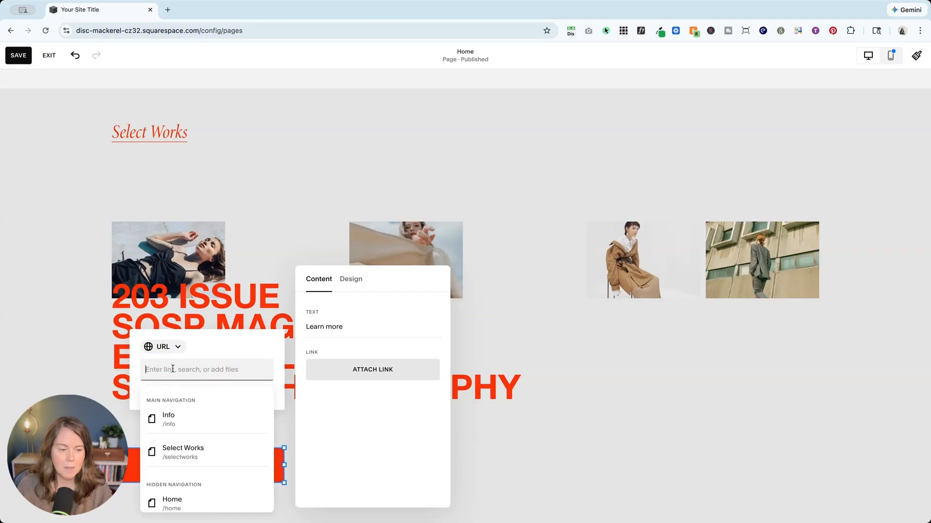
pyautogui.write('info')
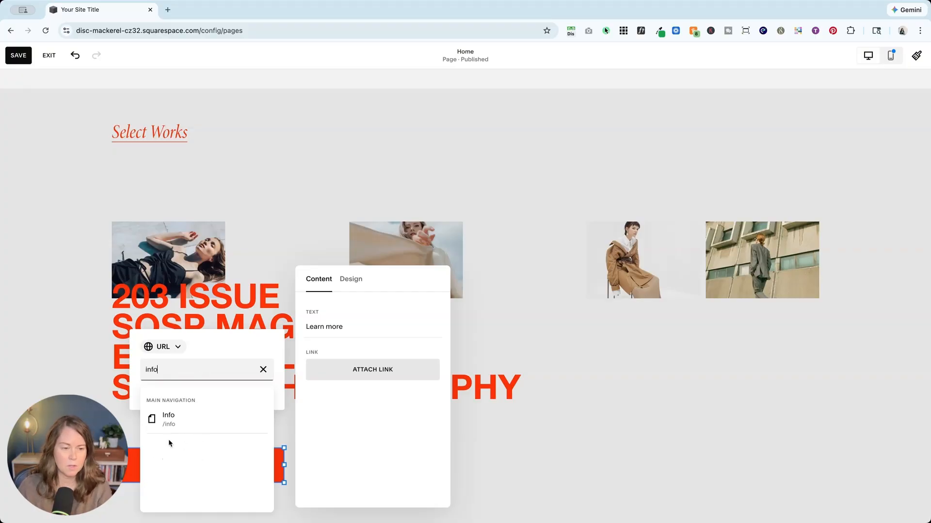
pyautogui.click(184, 420)
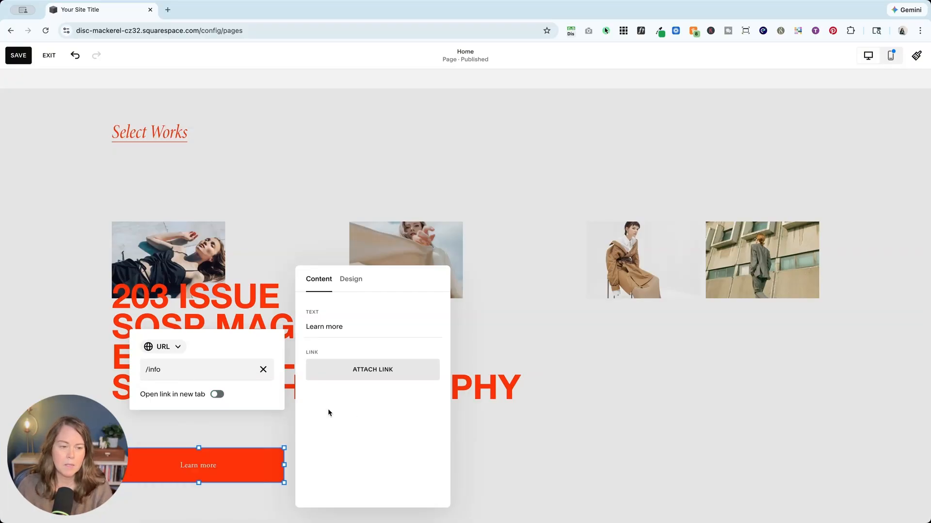
pyautogui.click(547, 442)
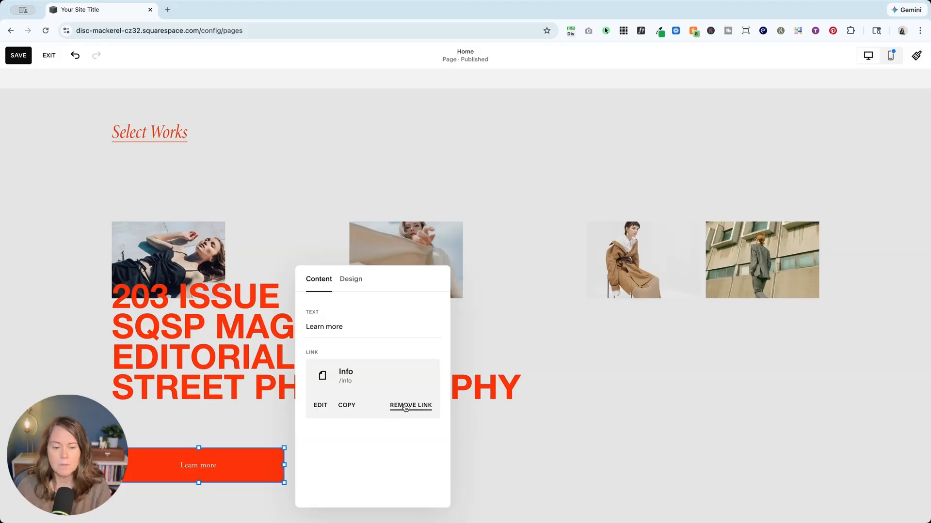
# Open the site-wide button styles from the button's design options and examine the Primary, Secondary and Tertiary settings
pyautogui.click(352, 279)
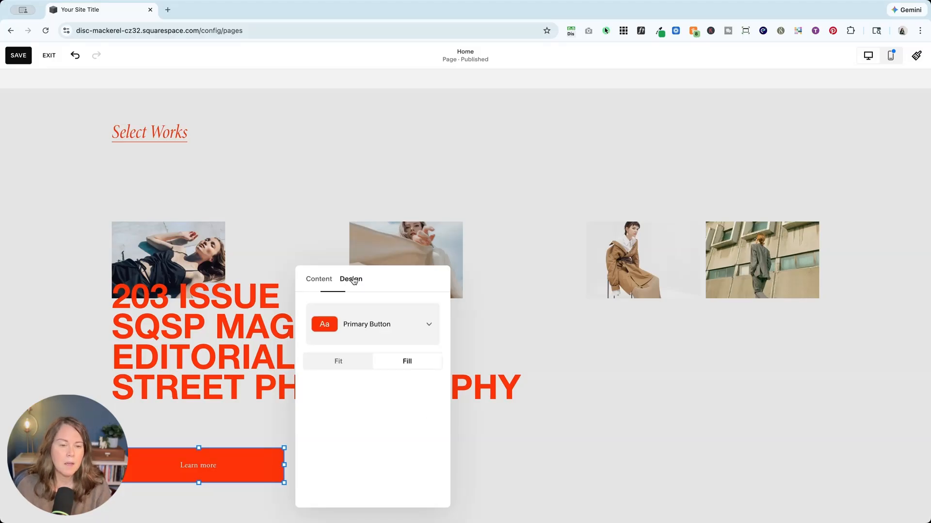
pyautogui.click(371, 325)
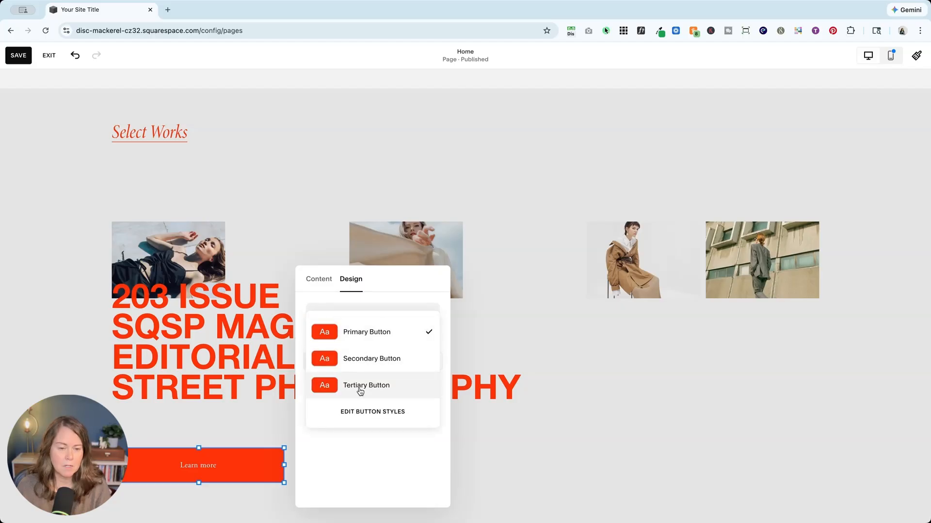
pyautogui.click(365, 415)
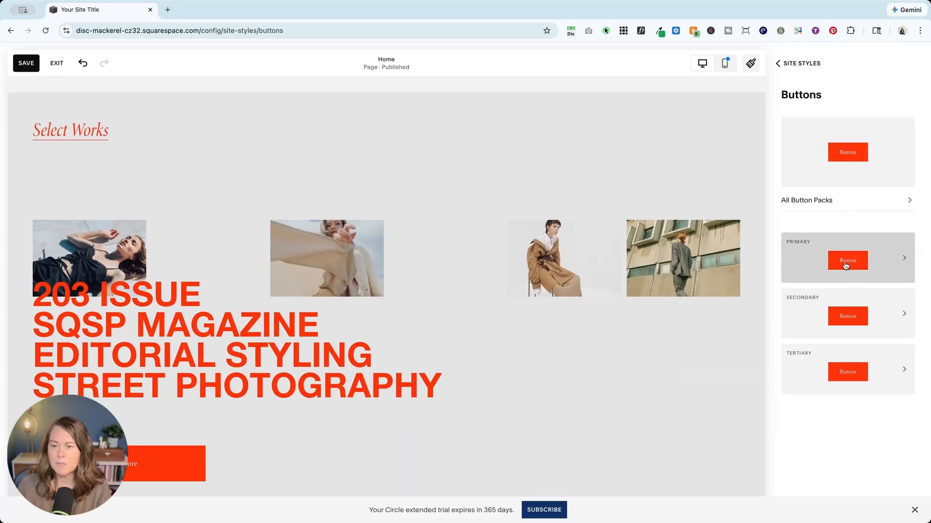
pyautogui.click(848, 265)
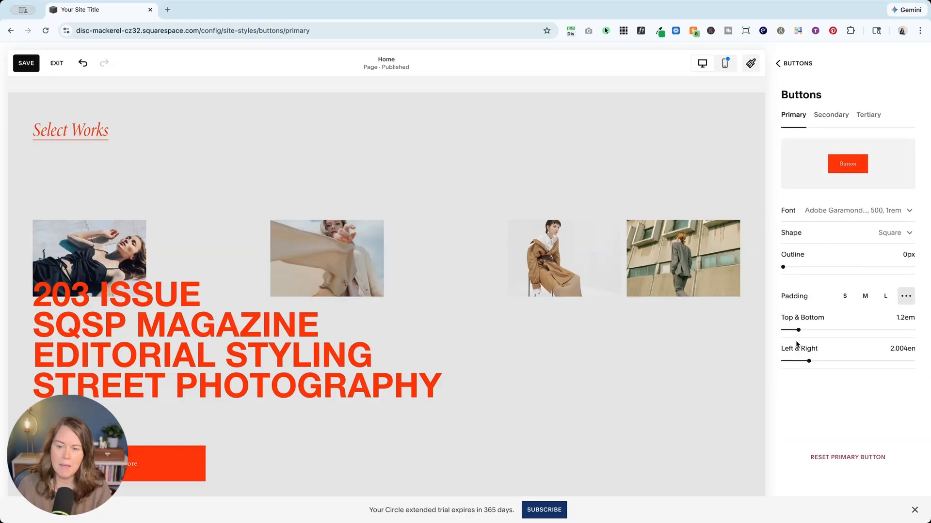
pyautogui.click(837, 122)
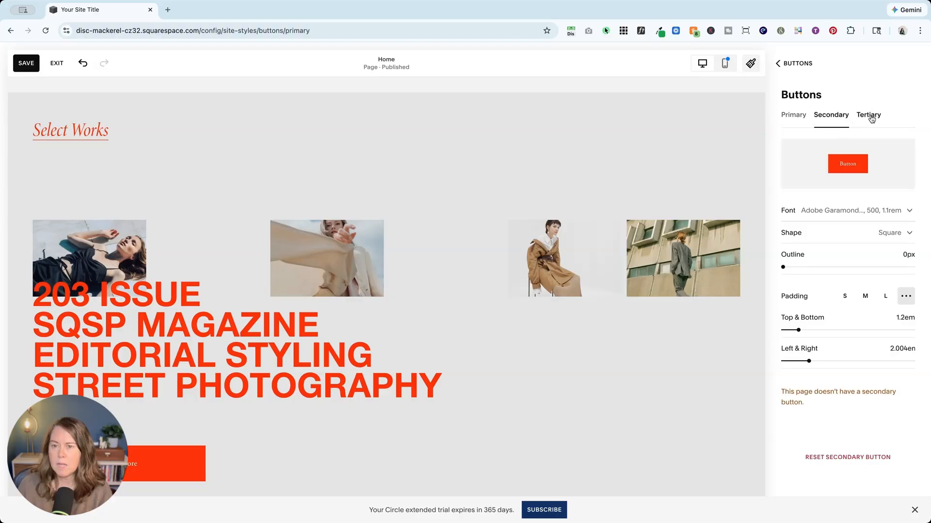
pyautogui.click(867, 117)
pyautogui.click(829, 118)
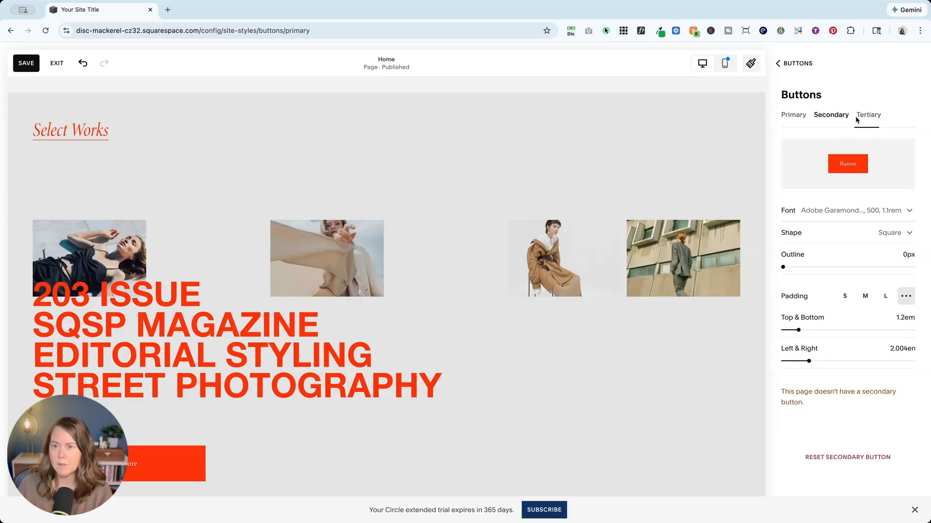
pyautogui.click(793, 116)
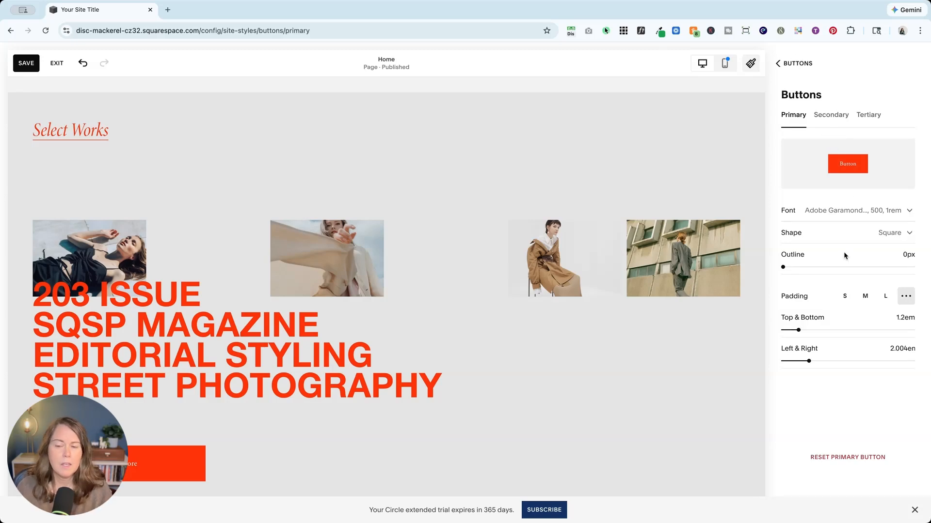
pyautogui.click(803, 64)
pyautogui.click(804, 64)
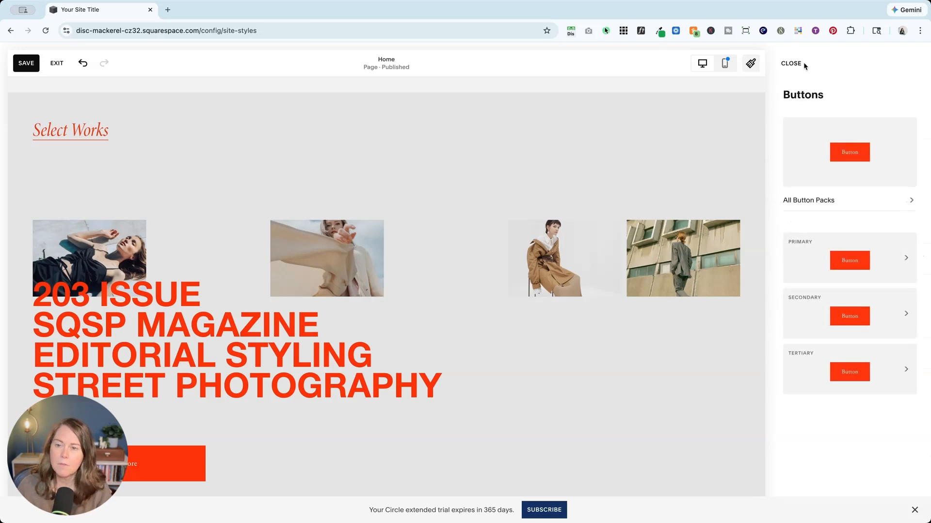
# Open the Light 2 section color theme in the site styles and examine its Primary Button Background color options
pyautogui.click(901, 287)
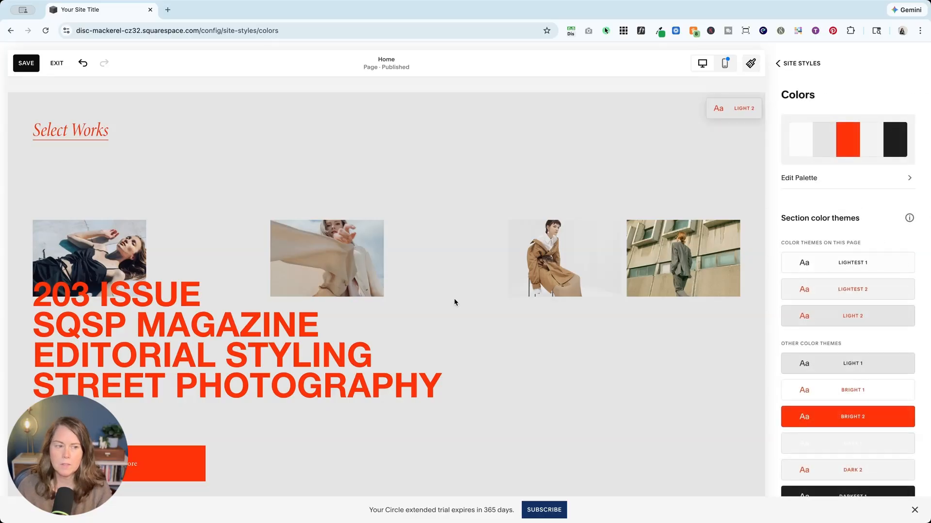
pyautogui.click(899, 290)
pyautogui.scroll(-12, 850, 345)
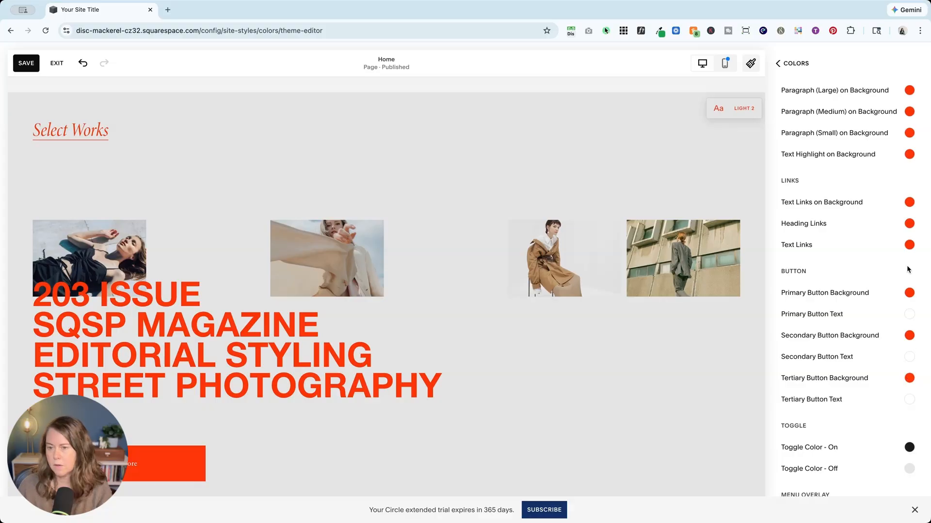
pyautogui.click(910, 294)
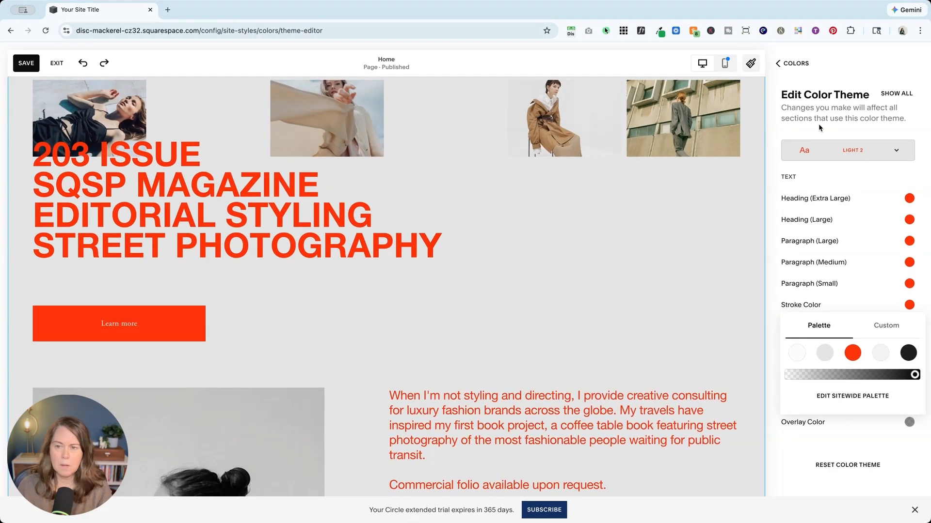
pyautogui.click(790, 62)
pyautogui.click(790, 62)
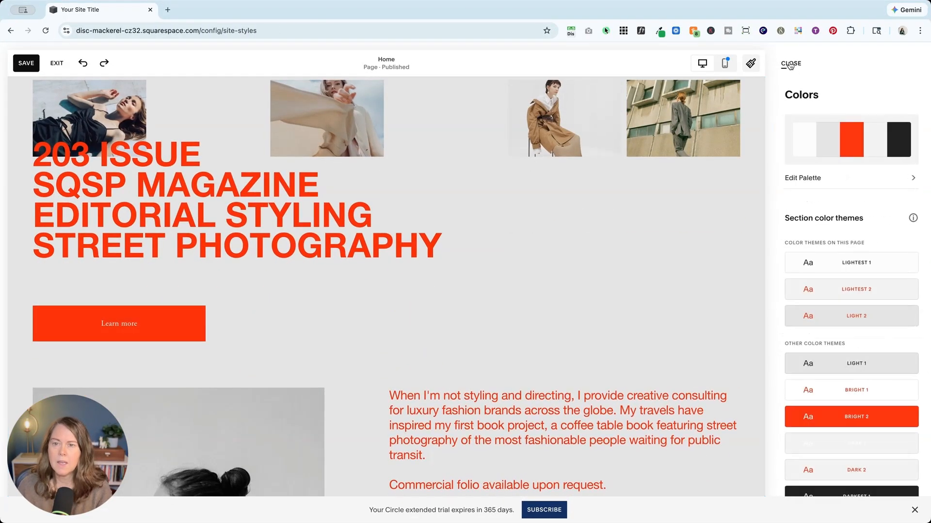
# Close the site color styles and widen the Learn more button toward the right on the page
pyautogui.click(790, 63)
pyautogui.click(790, 64)
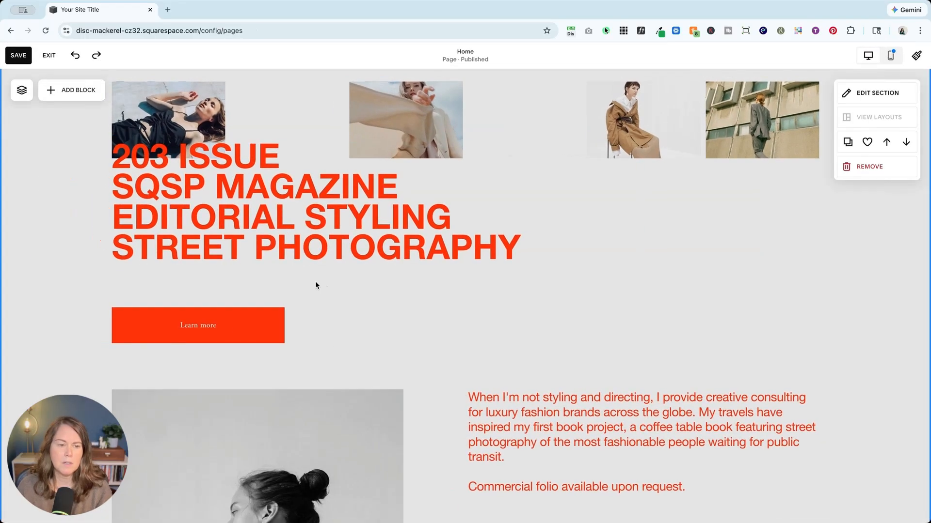
pyautogui.click(229, 326)
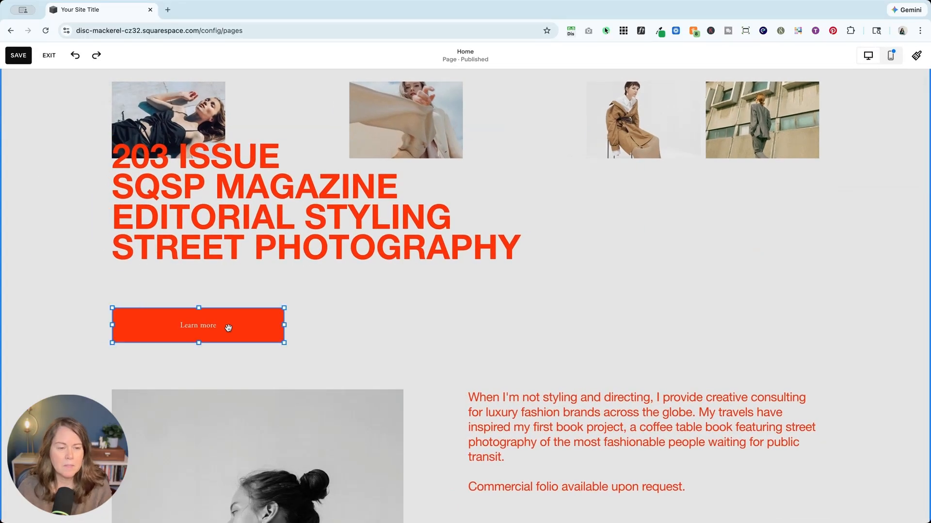
pyautogui.click(228, 328)
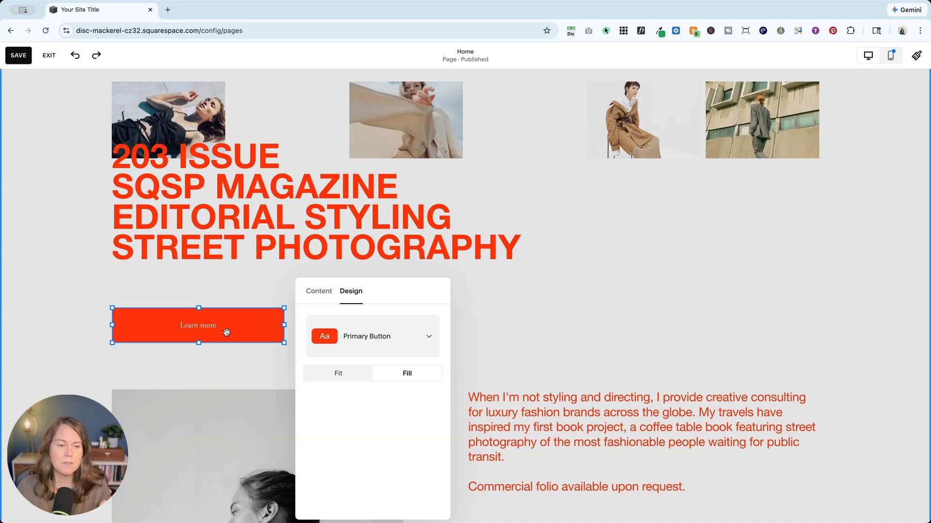
pyautogui.click(257, 276)
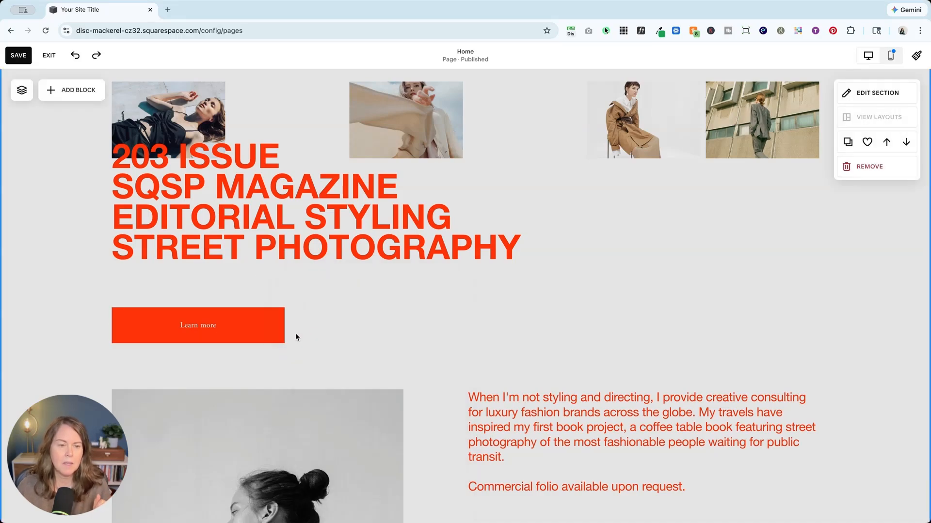
pyautogui.click(249, 332)
pyautogui.moveTo(284, 343); pyautogui.dragTo(311, 343)
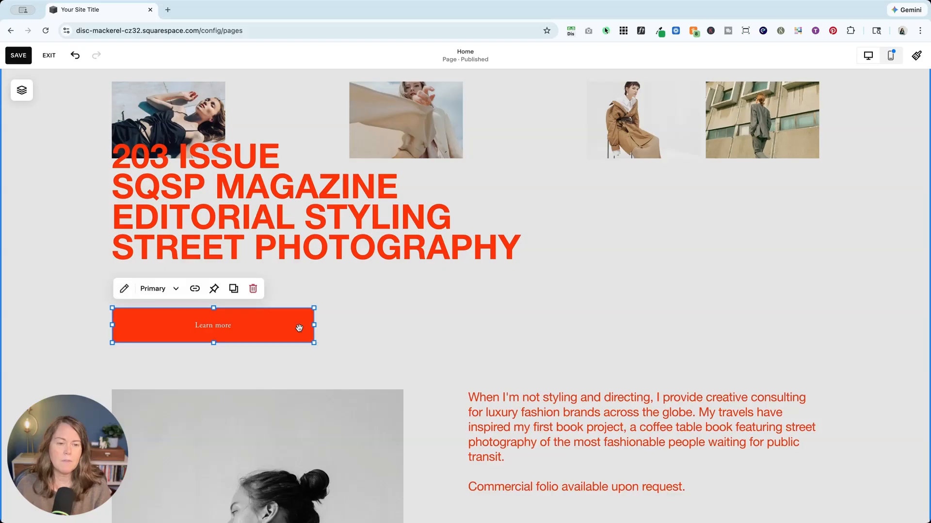
# Try the Fit sizing with left, center and right alignment on the Learn more button, and set it back to Fill
pyautogui.doubleClick(252, 337)
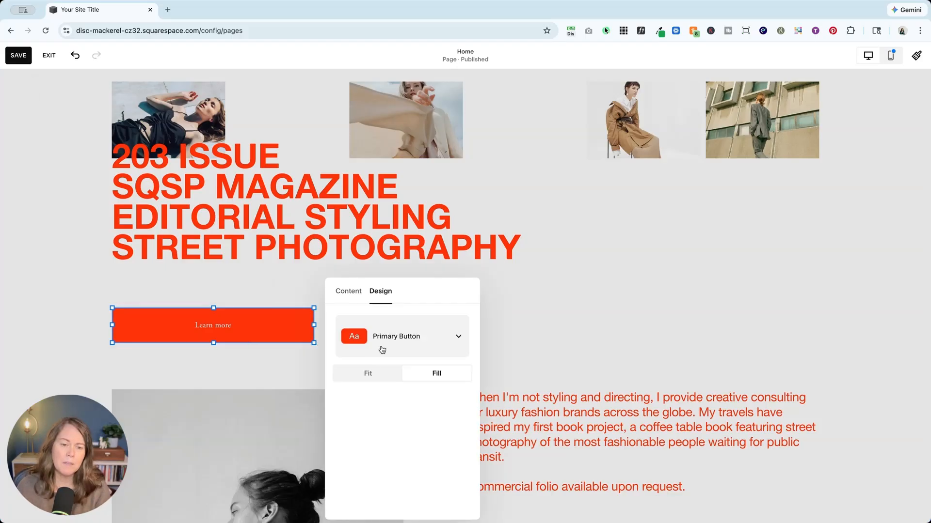
pyautogui.click(368, 381)
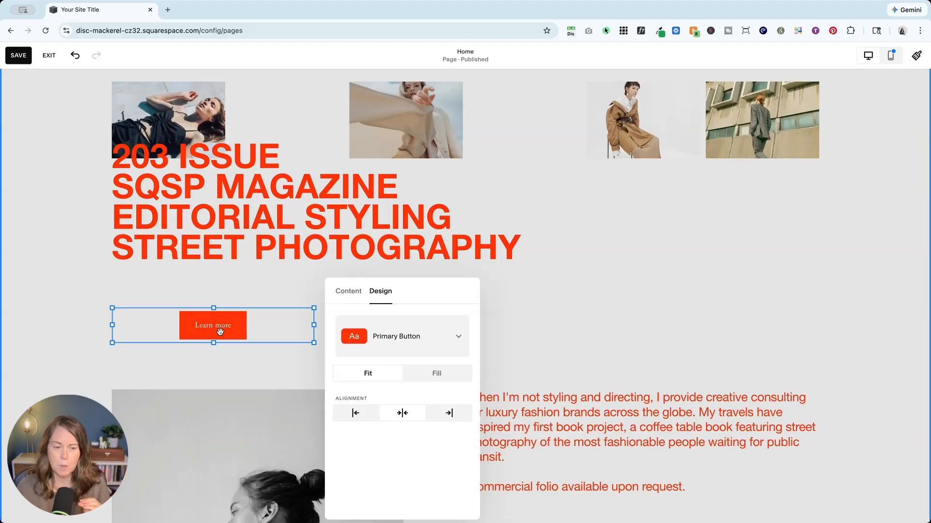
pyautogui.click(354, 415)
pyautogui.click(401, 416)
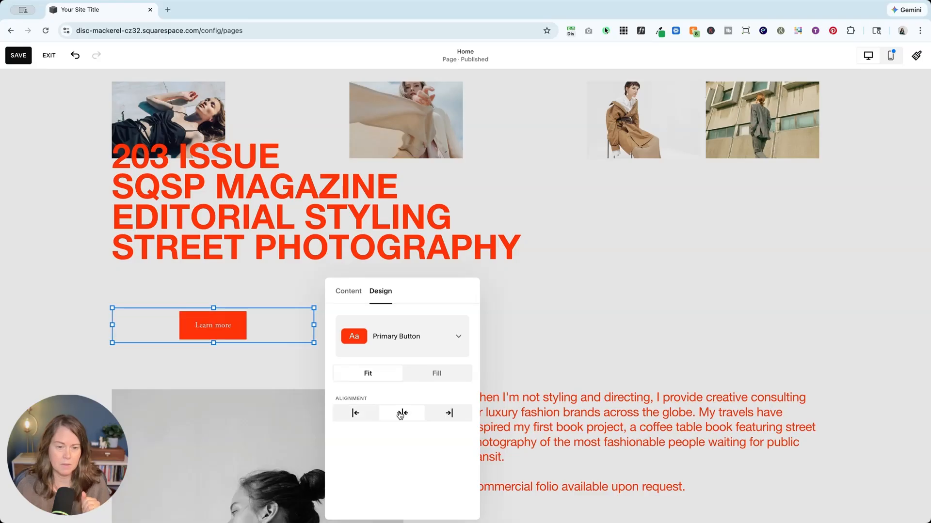
pyautogui.click(451, 414)
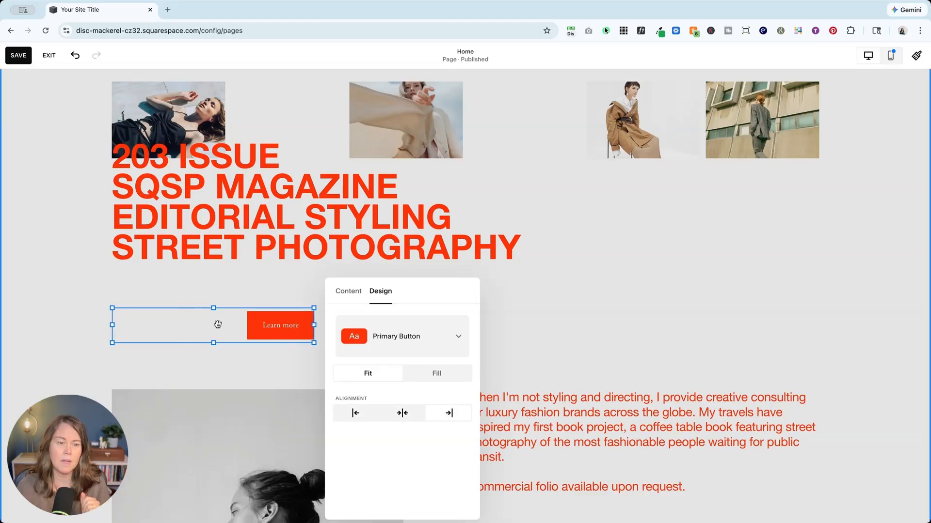
pyautogui.click(363, 416)
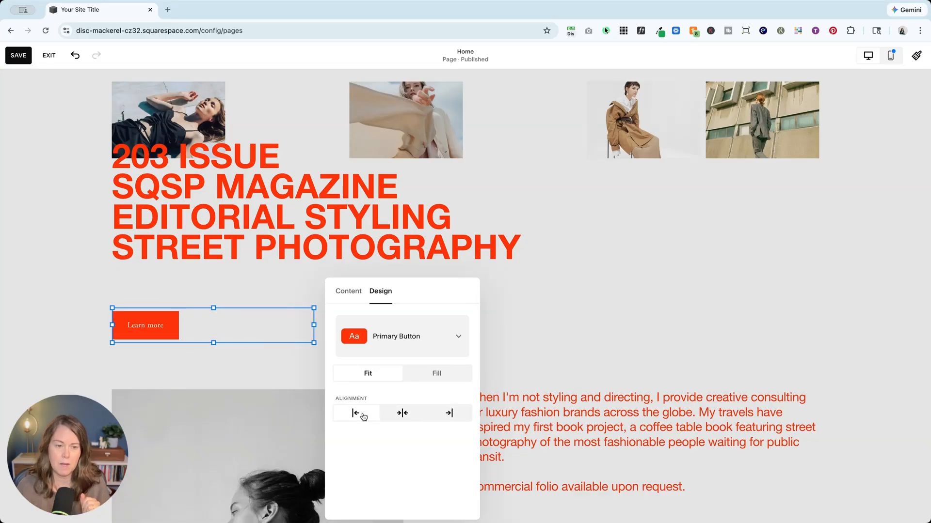
pyautogui.click(437, 374)
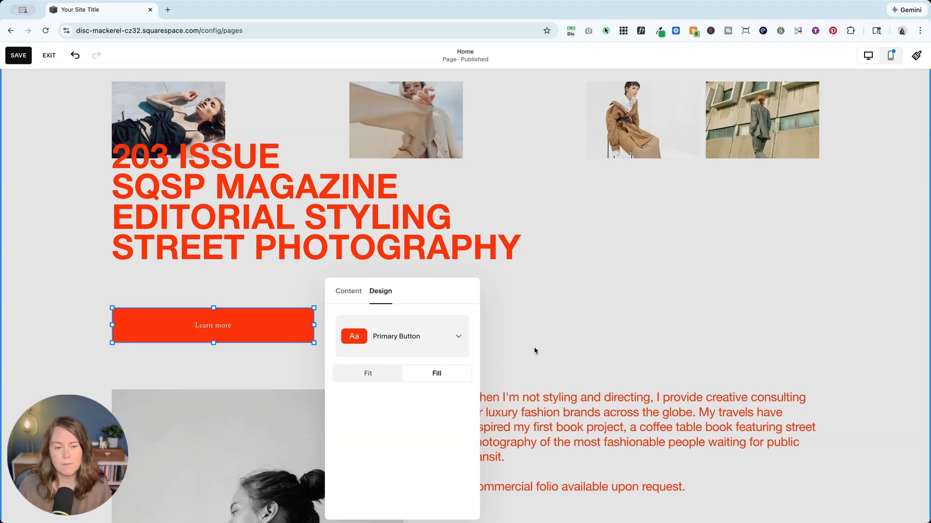
pyautogui.click(507, 336)
# Switch the Home page to mobile view and examine where the Learn more button sits in the Select Works section
pyautogui.scroll(5, 455, 318)
pyautogui.scroll(-2, 455, 319)
pyautogui.scroll(-5, 455, 319)
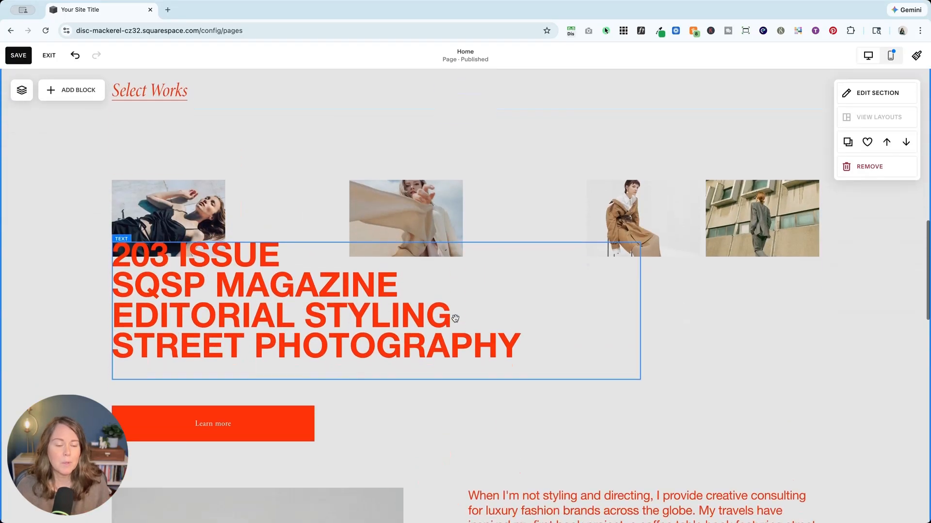
pyautogui.click(225, 235)
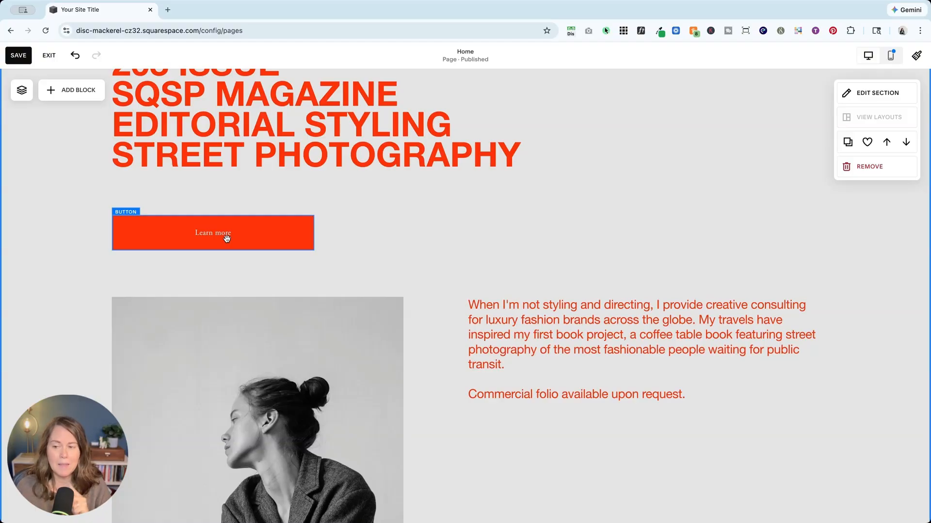
pyautogui.scroll(5, 226, 238)
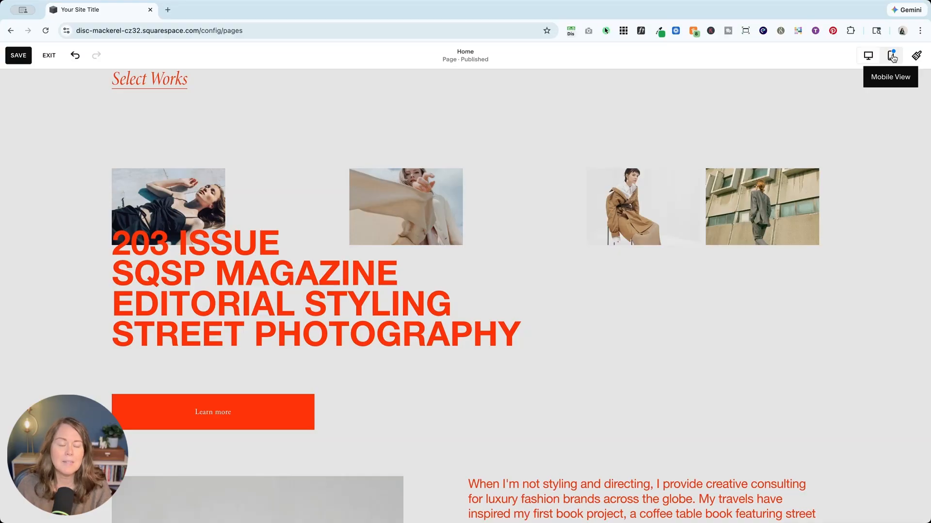
pyautogui.click(892, 58)
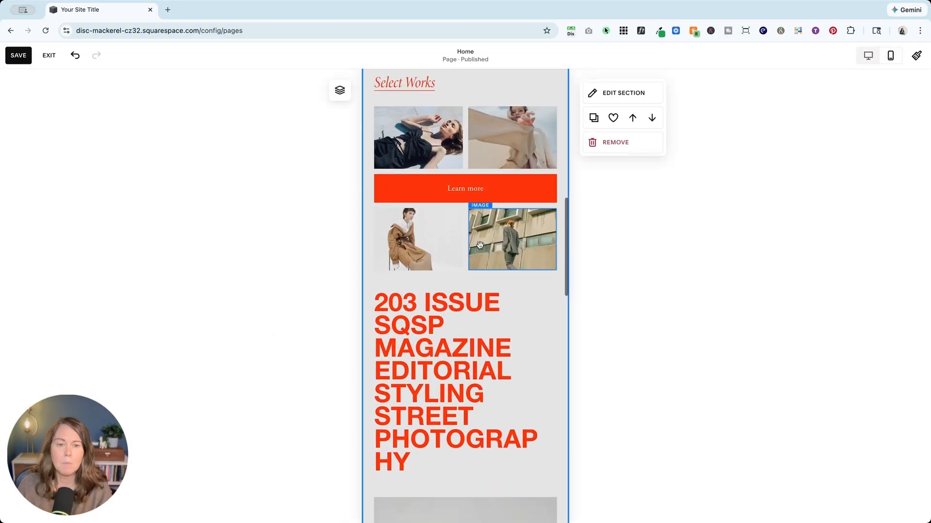
pyautogui.scroll(-1, 480, 245)
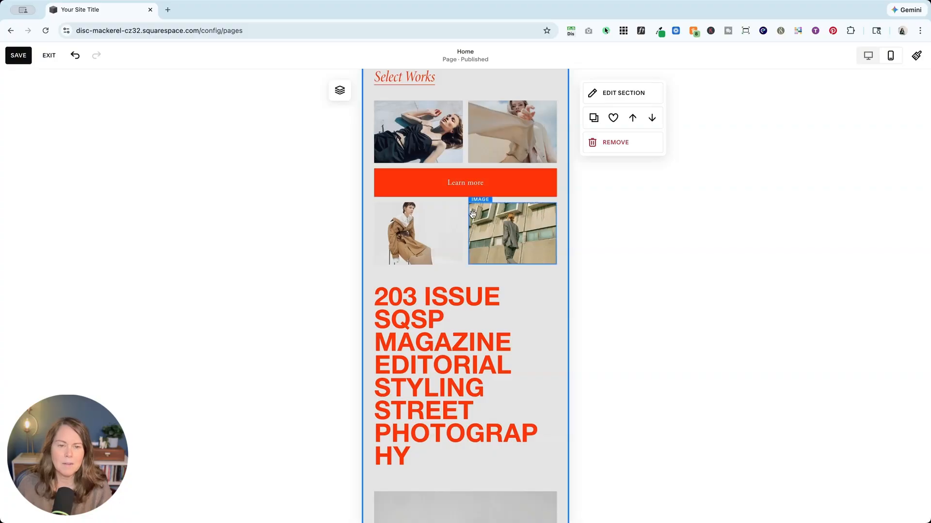
pyautogui.scroll(-10, 473, 214)
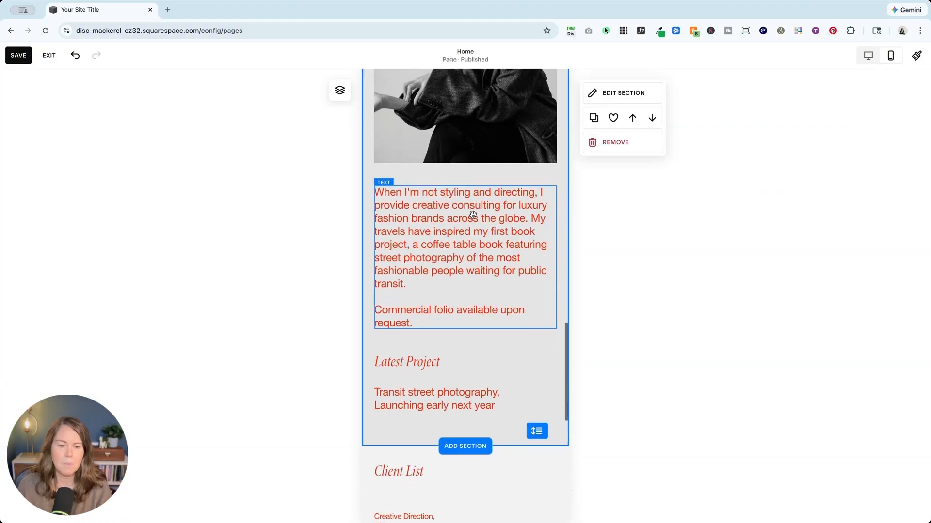
pyautogui.scroll(10, 472, 215)
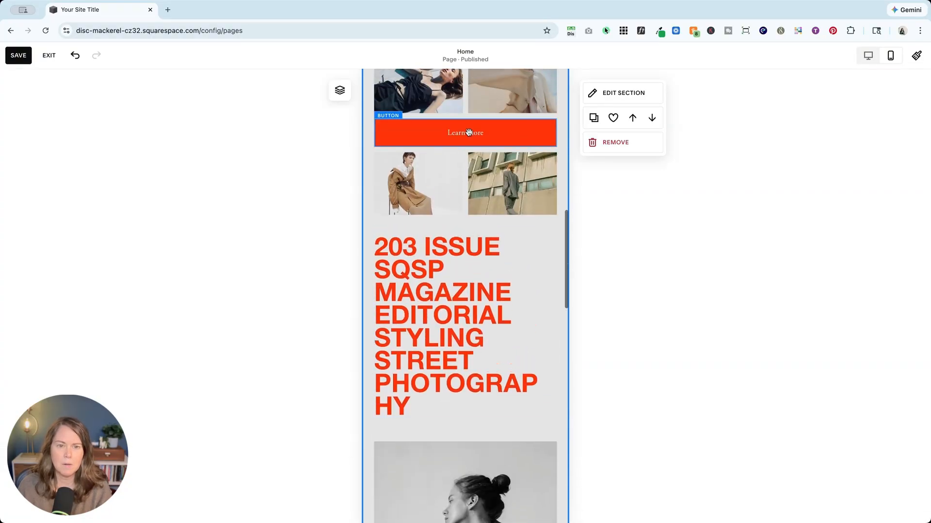
# Move the Learn more button down in the mobile layout so it sits between the 203 ISSUE text and the portrait image
pyautogui.click(468, 132)
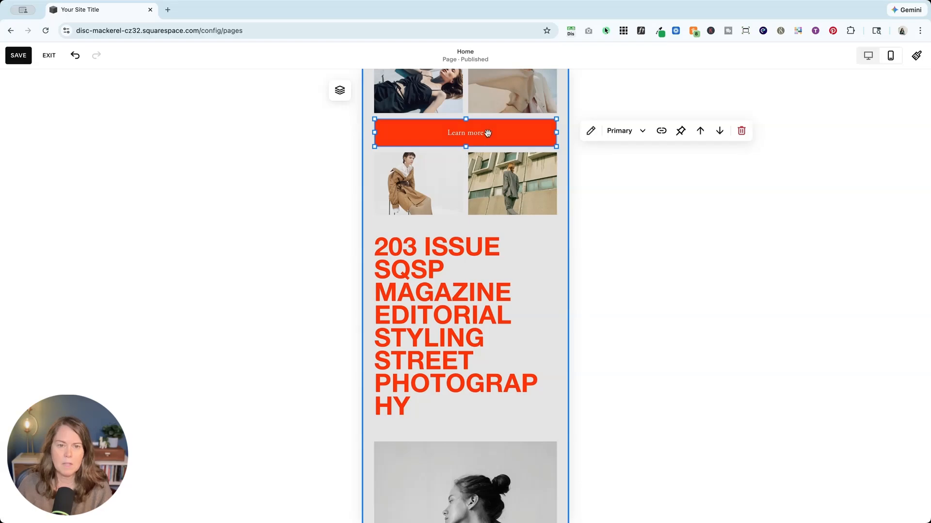
pyautogui.click(720, 131)
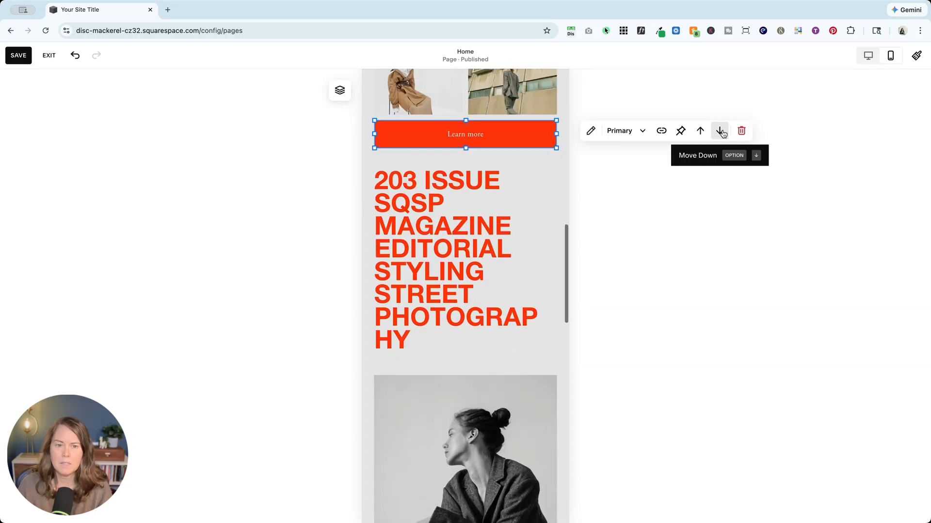
pyautogui.click(721, 132)
pyautogui.scroll(5, 456, 377)
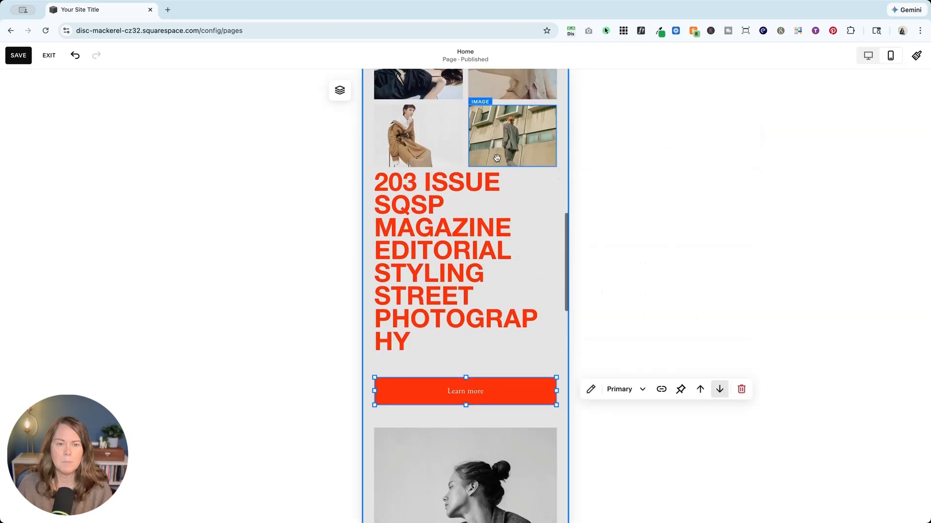
pyautogui.scroll(5, 504, 314)
pyautogui.scroll(-14, 504, 314)
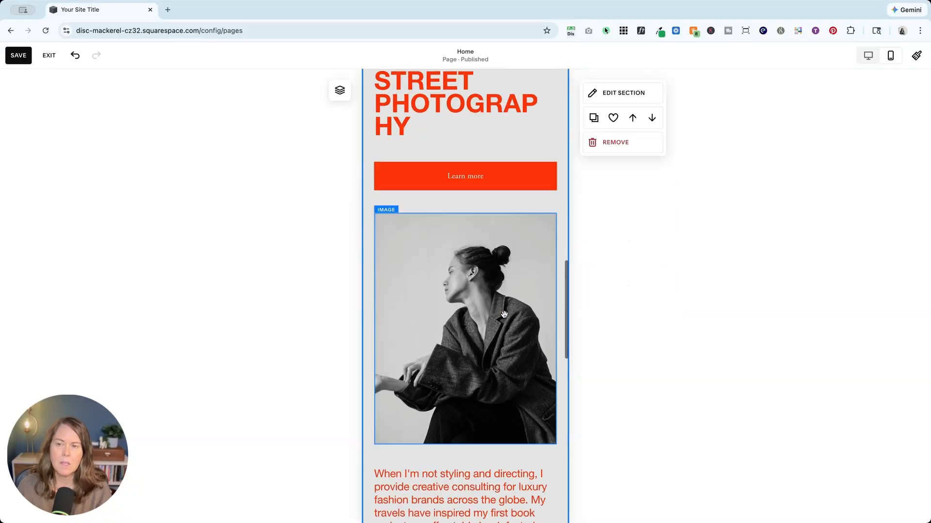
# Compare the Home page in desktop and mobile views, and return to desktop view
pyautogui.click(868, 55)
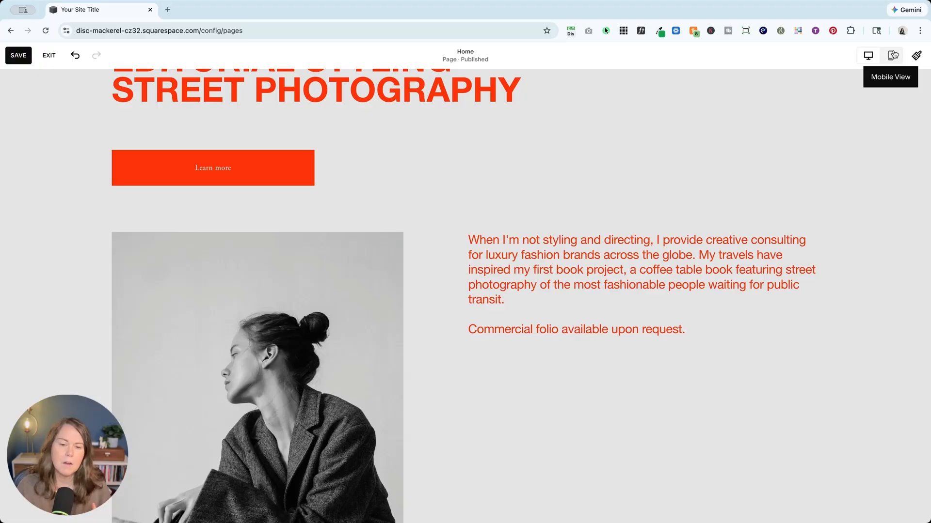
pyautogui.click(893, 55)
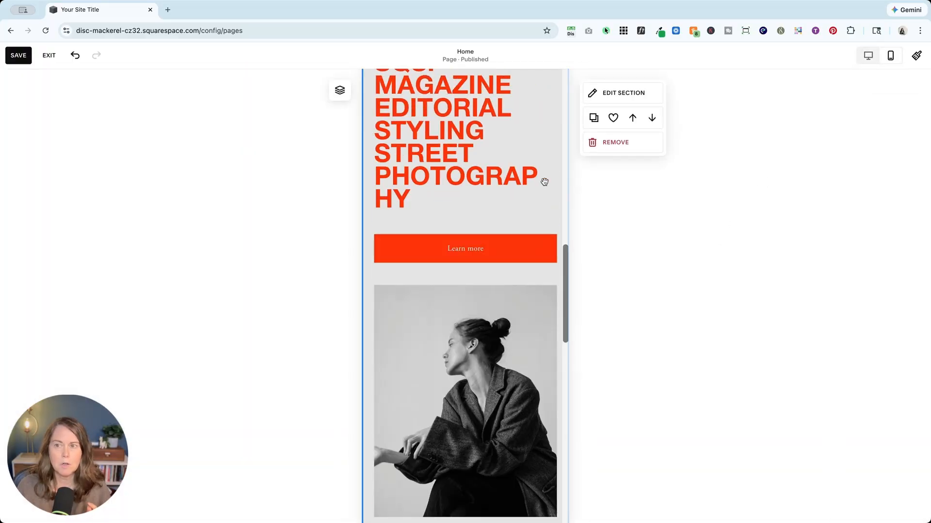
pyautogui.scroll(15, 544, 182)
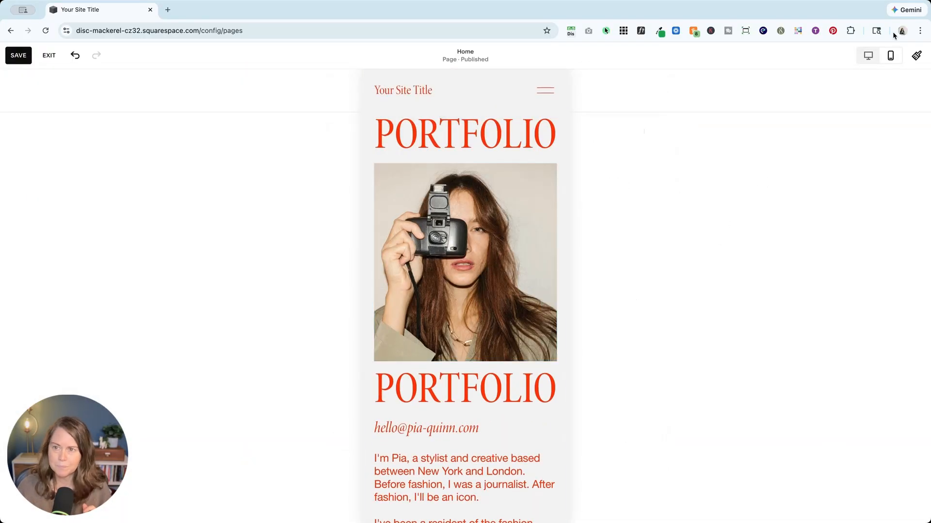
pyautogui.click(868, 55)
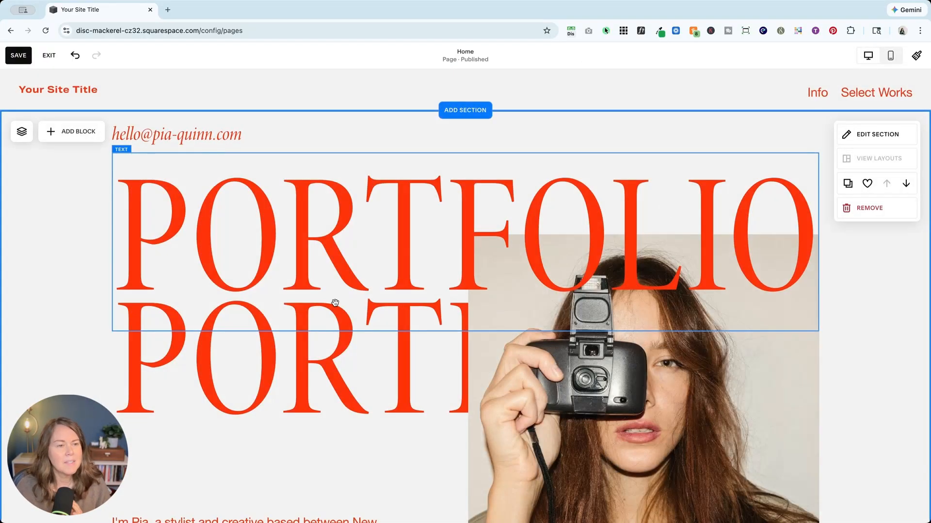
pyautogui.scroll(-15, 334, 303)
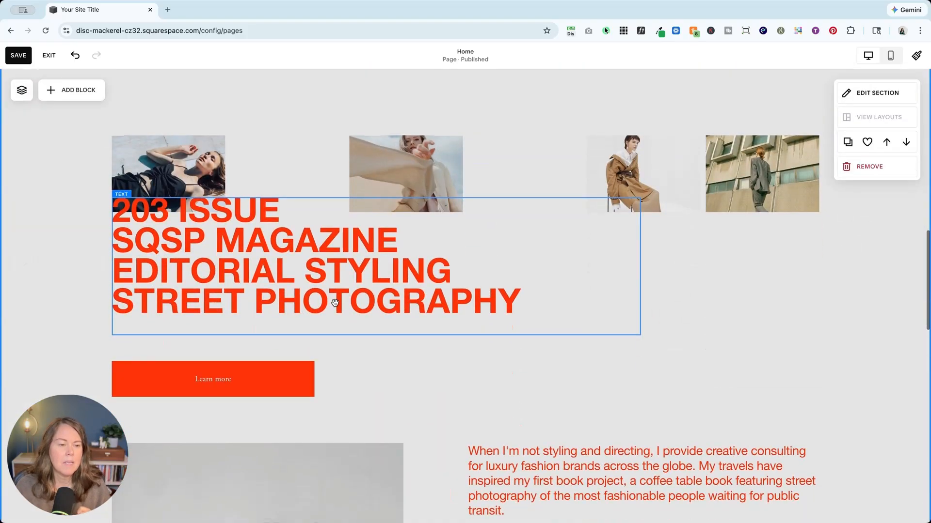
pyautogui.scroll(-5, 334, 303)
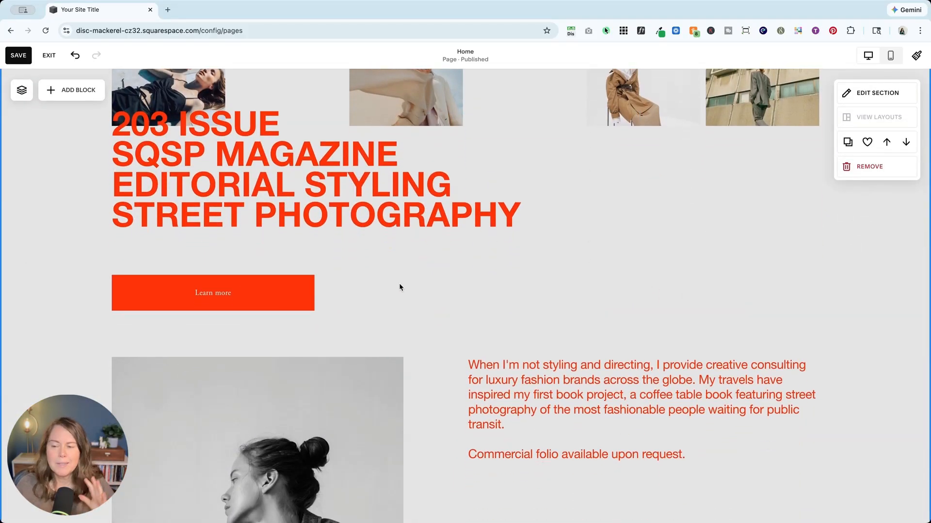
pyautogui.scroll(5, 401, 284)
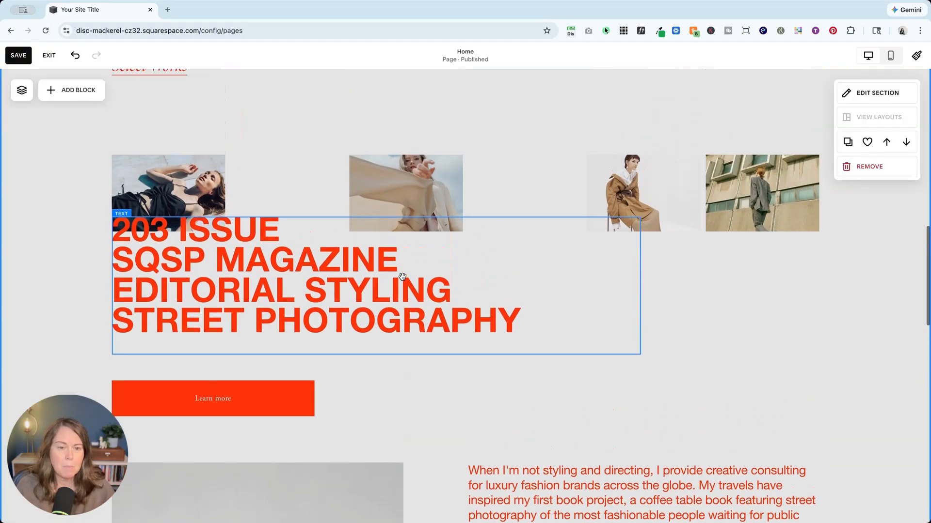
pyautogui.scroll(4, 402, 276)
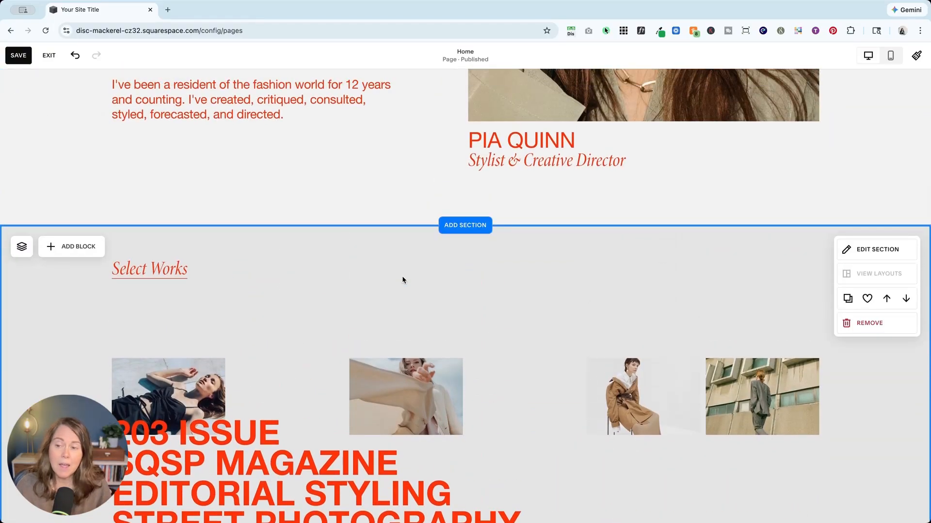
pyautogui.scroll(1, 402, 280)
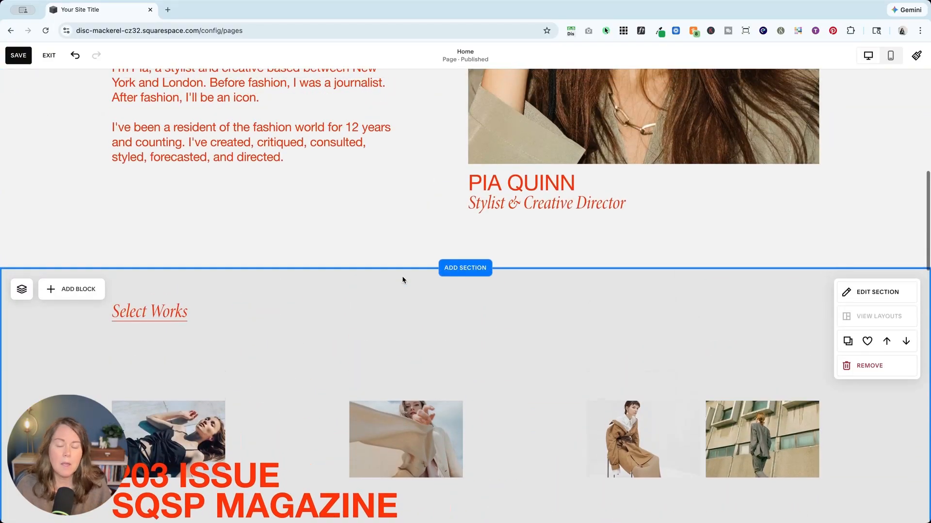
pyautogui.scroll(-5, 403, 279)
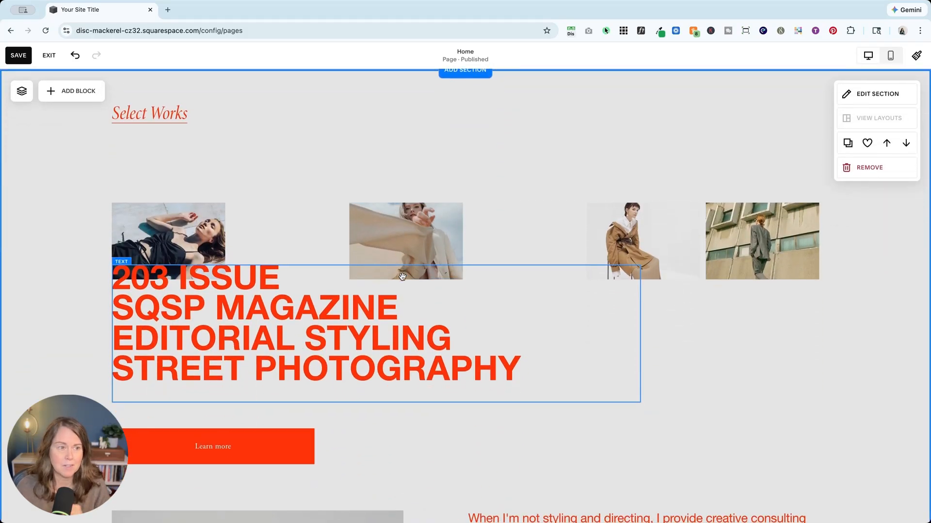
# Open the site header of the Home page for editing
pyautogui.scroll(6, 402, 277)
pyautogui.scroll(9, 402, 278)
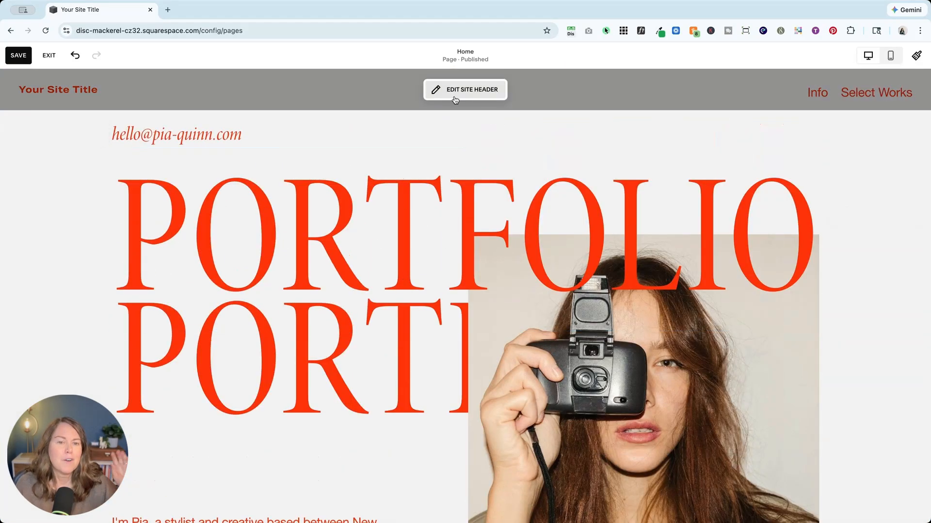
pyautogui.moveTo(458, 93)
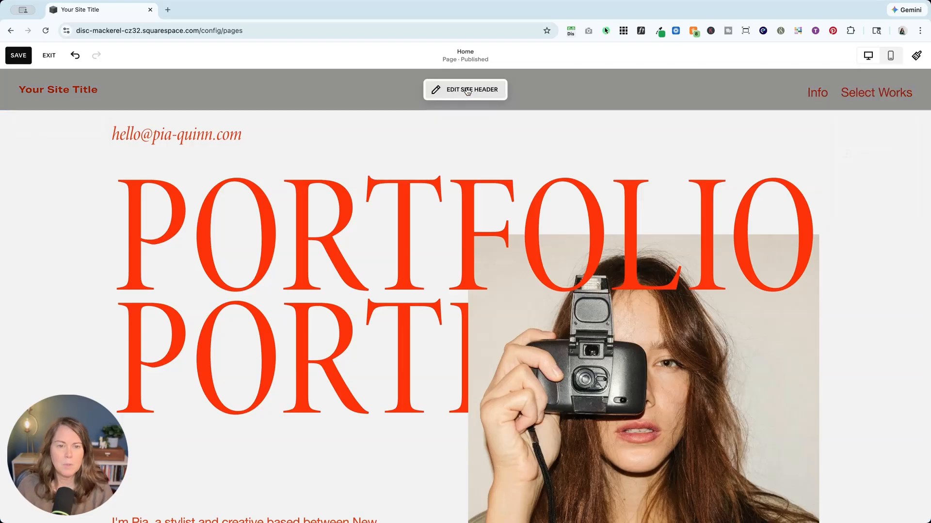
pyautogui.click(468, 91)
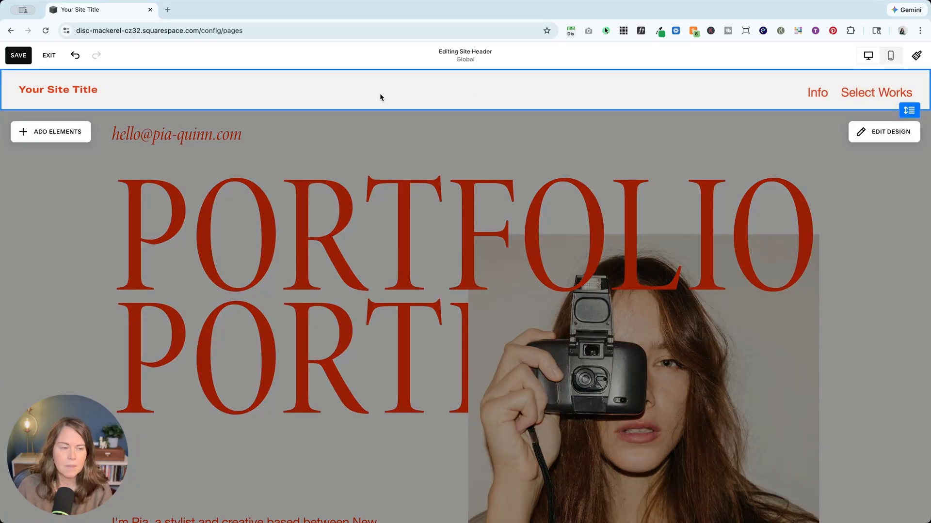
# Add a button element to the site header
pyautogui.click(46, 137)
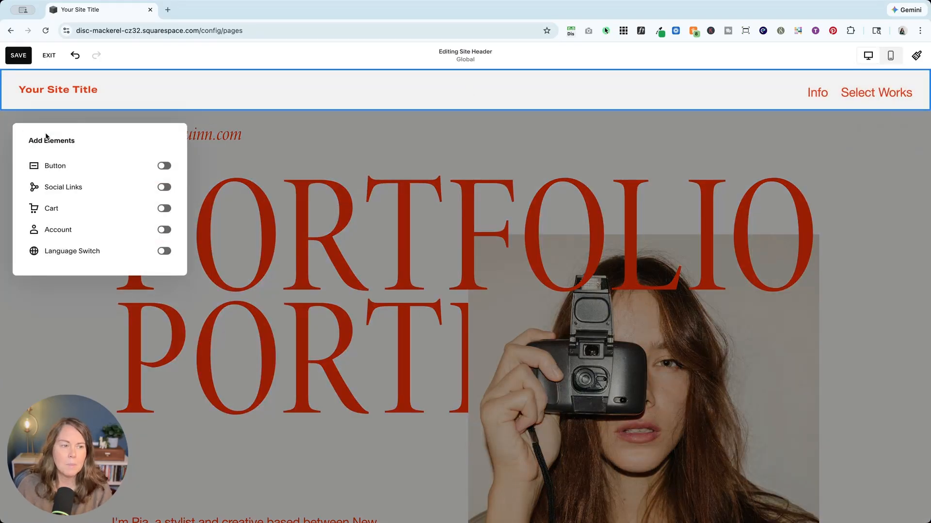
pyautogui.click(165, 167)
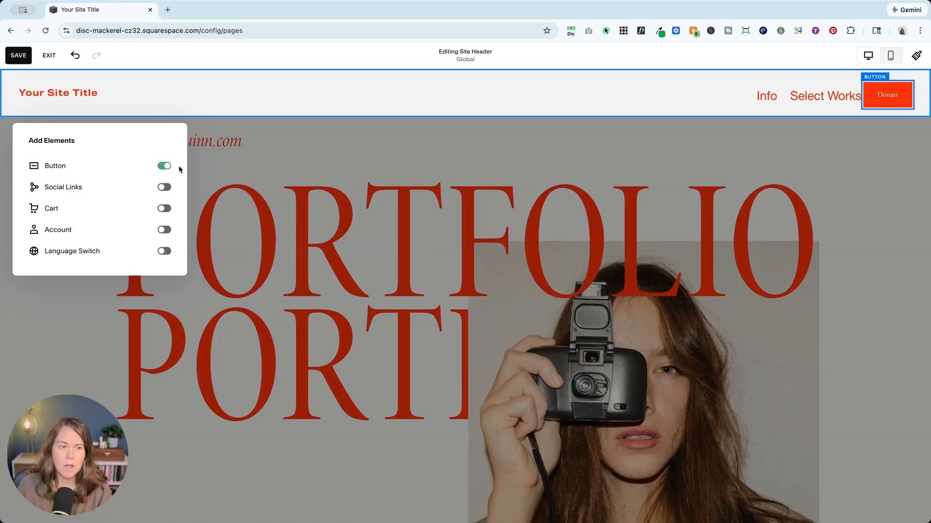
pyautogui.click(840, 117)
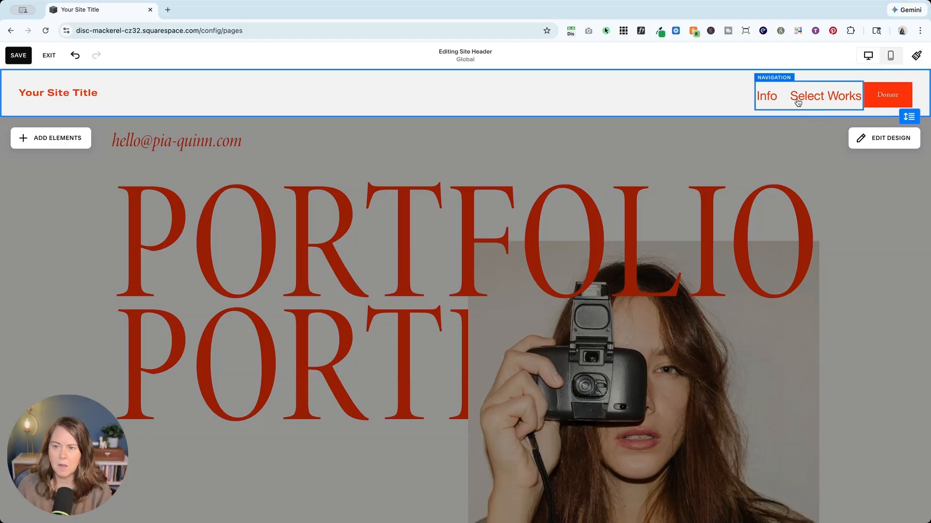
# Set the header button's text to "Select Works"
pyautogui.click(884, 91)
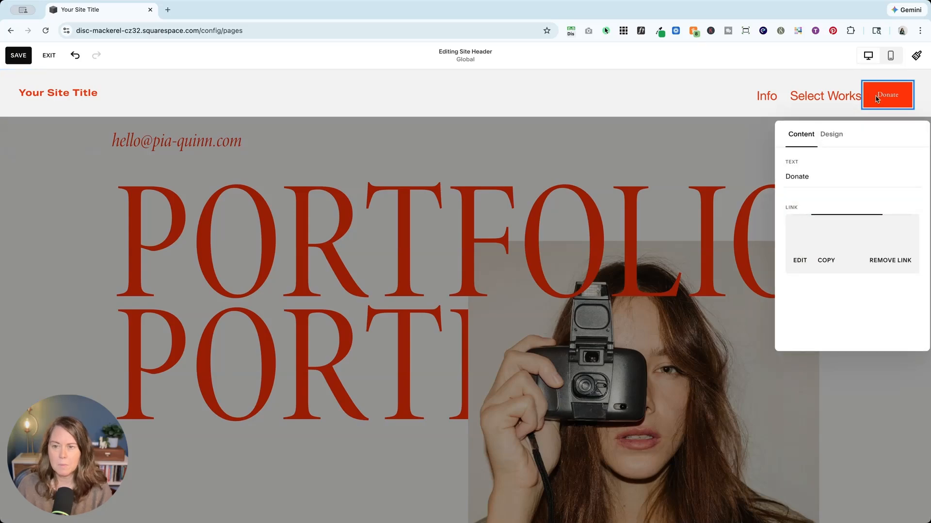
pyautogui.doubleClick(814, 176)
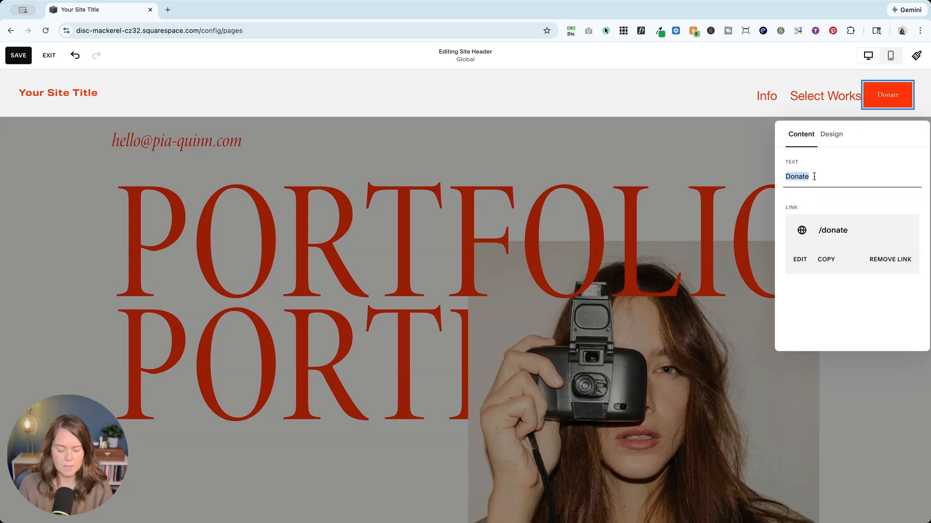
pyautogui.write('Select ')
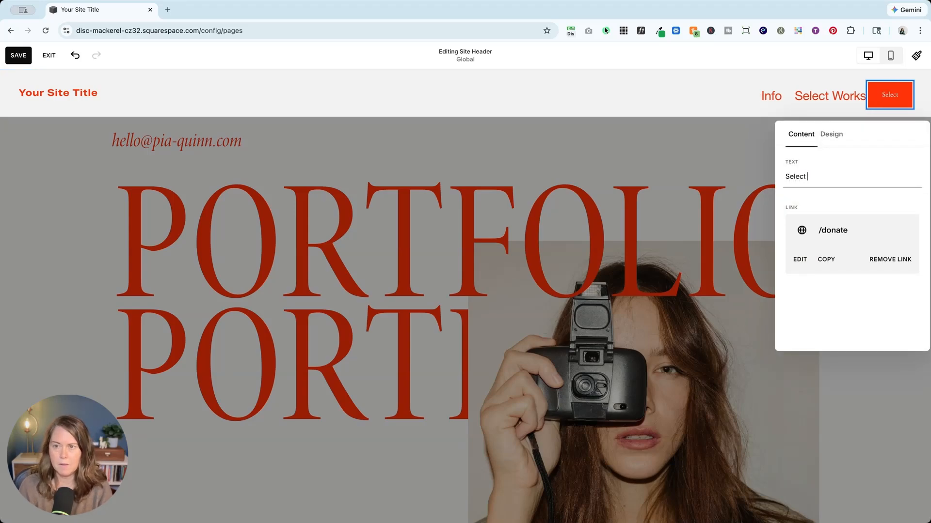
pyautogui.write('Works')
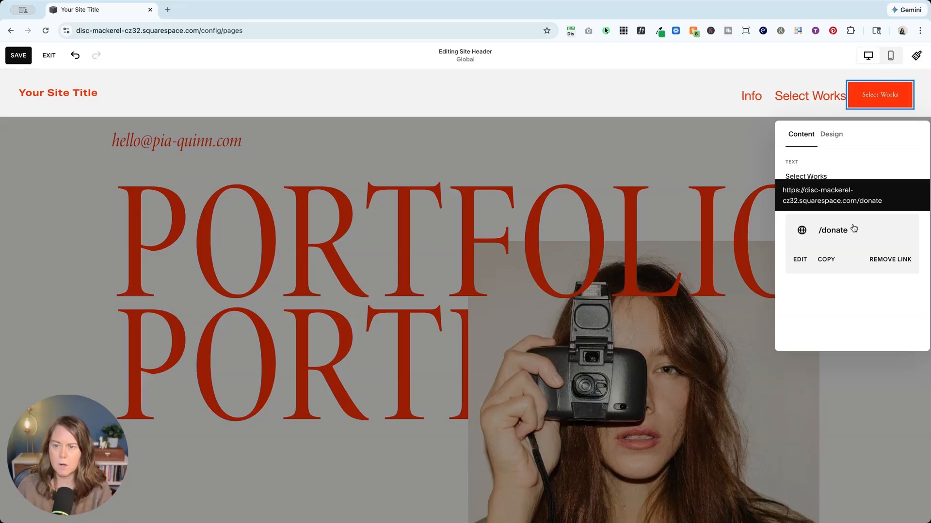
# Remove the header button's default link and link the button to the Select Works page (/selectworks)
pyautogui.click(890, 259)
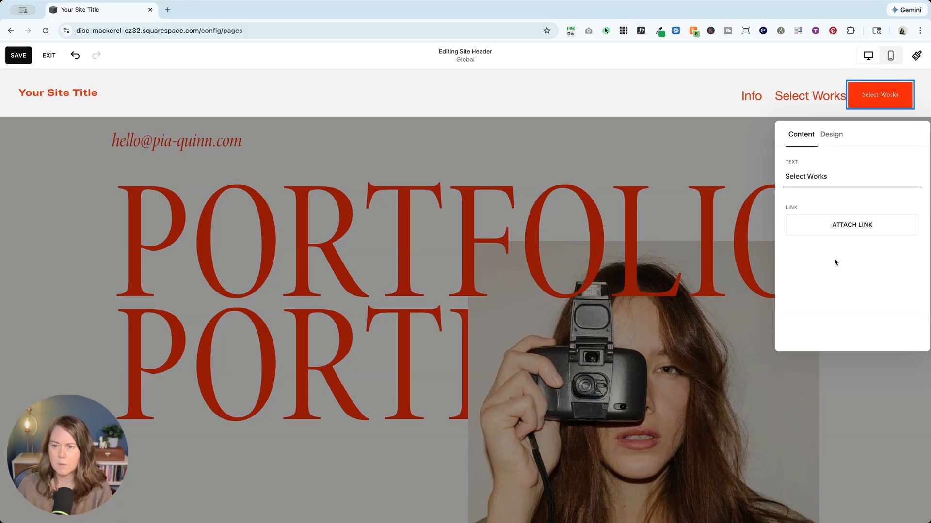
pyautogui.click(837, 232)
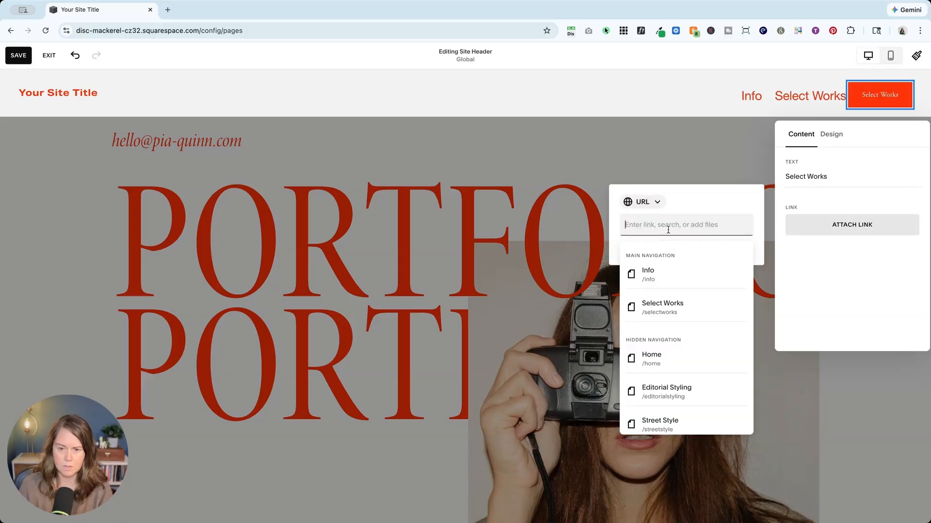
pyautogui.click(685, 305)
pyautogui.click(814, 196)
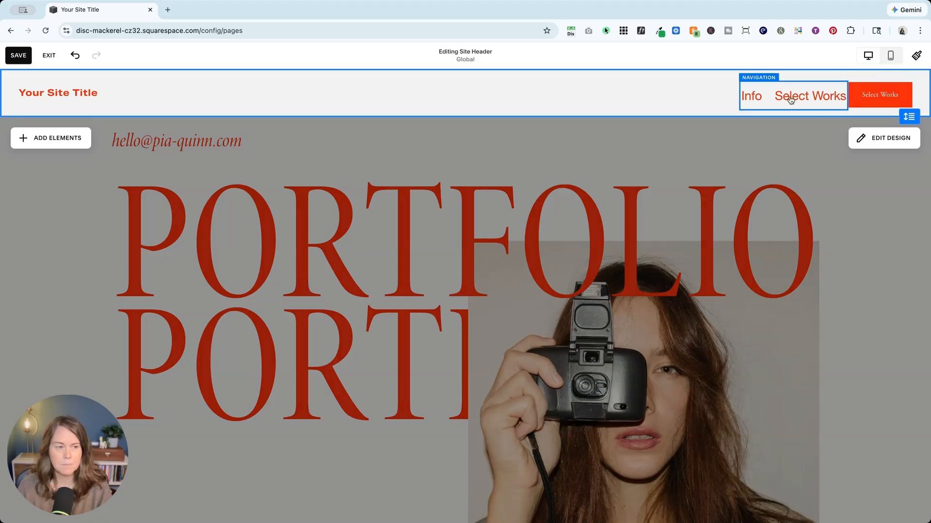
# Set the header's element spacing to 1.8vw to separate the button from the navigation links
pyautogui.click(880, 146)
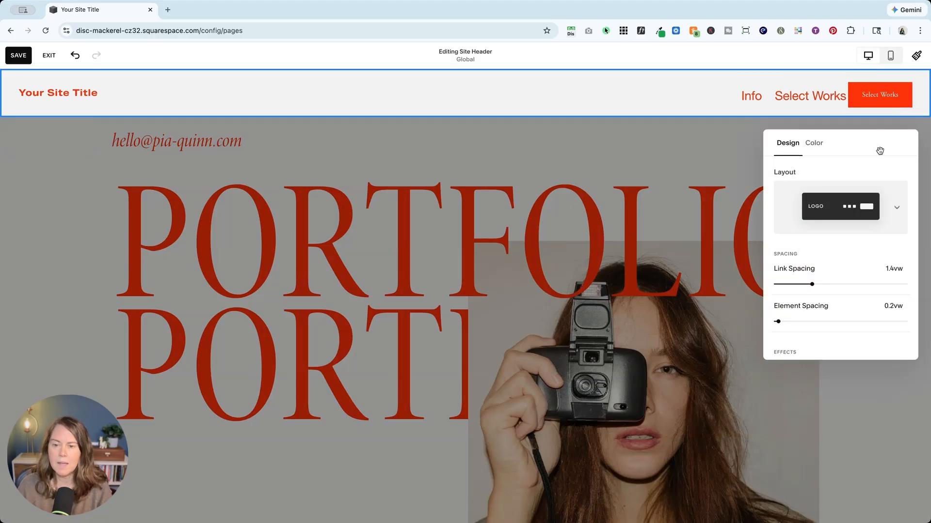
pyautogui.moveTo(780, 321); pyautogui.dragTo(793, 321)
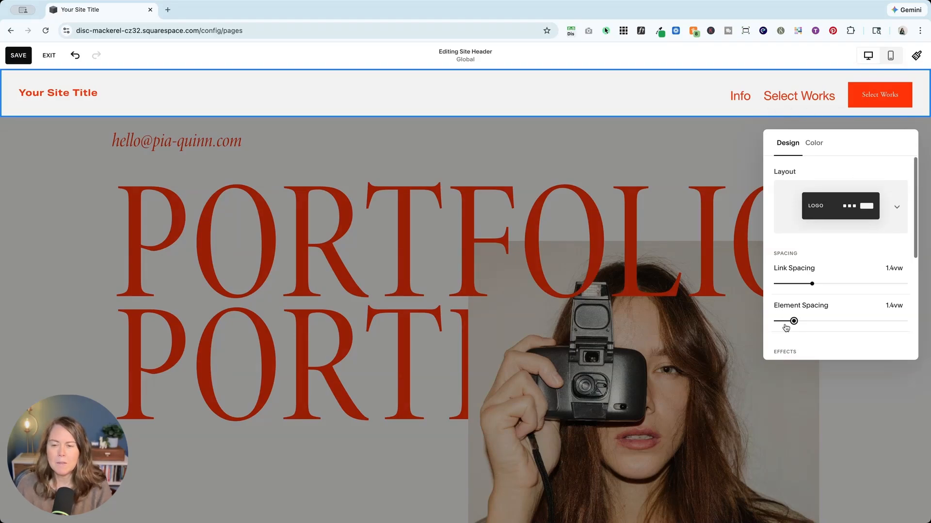
pyautogui.moveTo(793, 321); pyautogui.dragTo(797, 321)
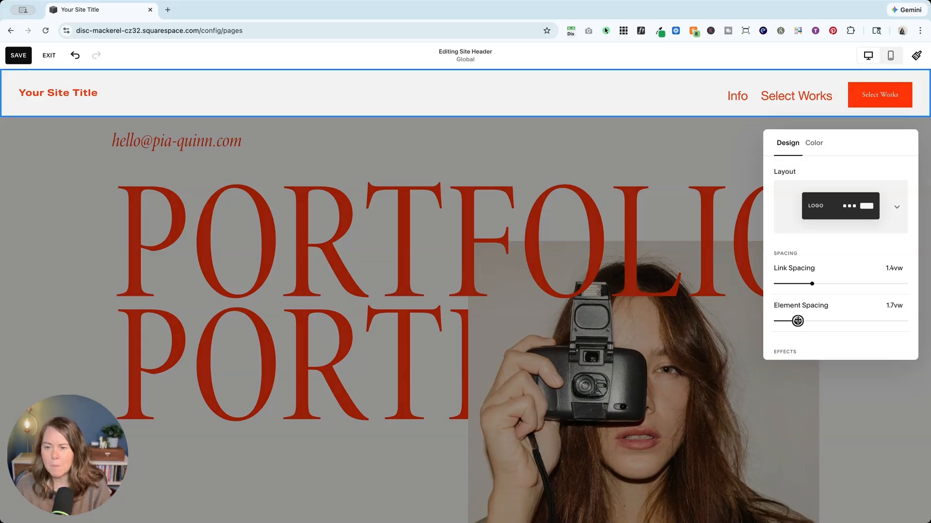
pyautogui.moveTo(798, 321); pyautogui.dragTo(799, 321)
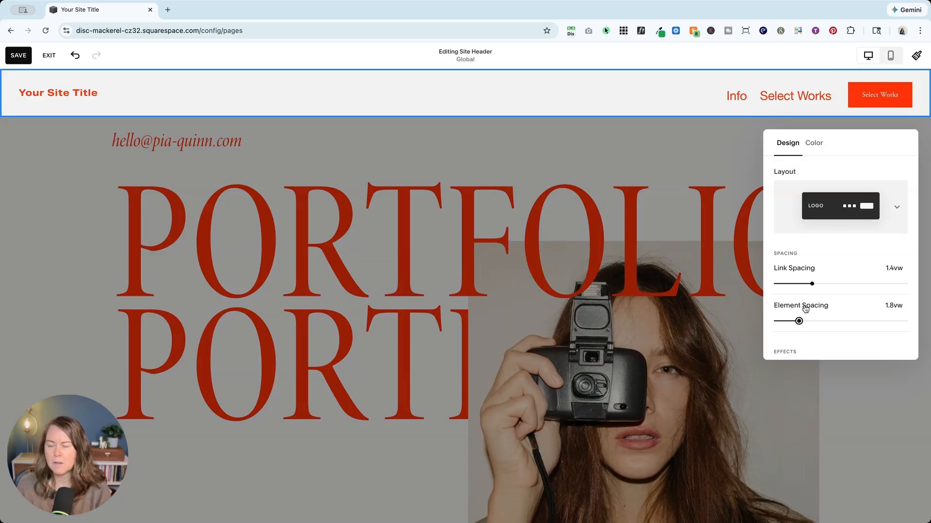
pyautogui.click(747, 233)
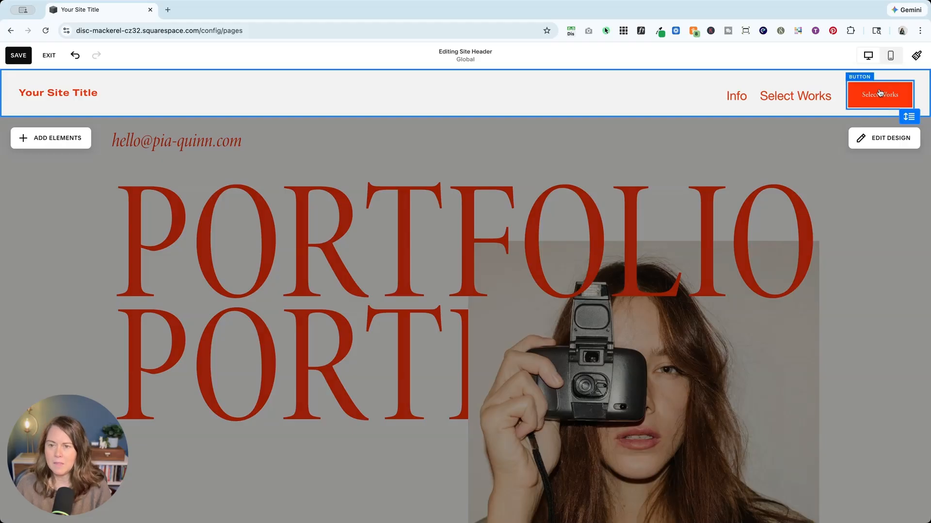
# Assign the Paragraph font style to the header button in the site styles
pyautogui.click(916, 55)
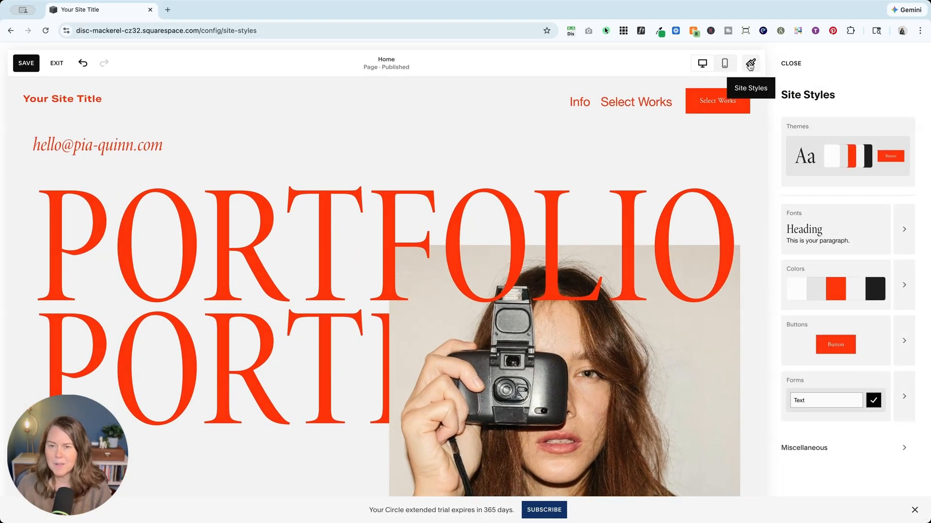
pyautogui.click(904, 230)
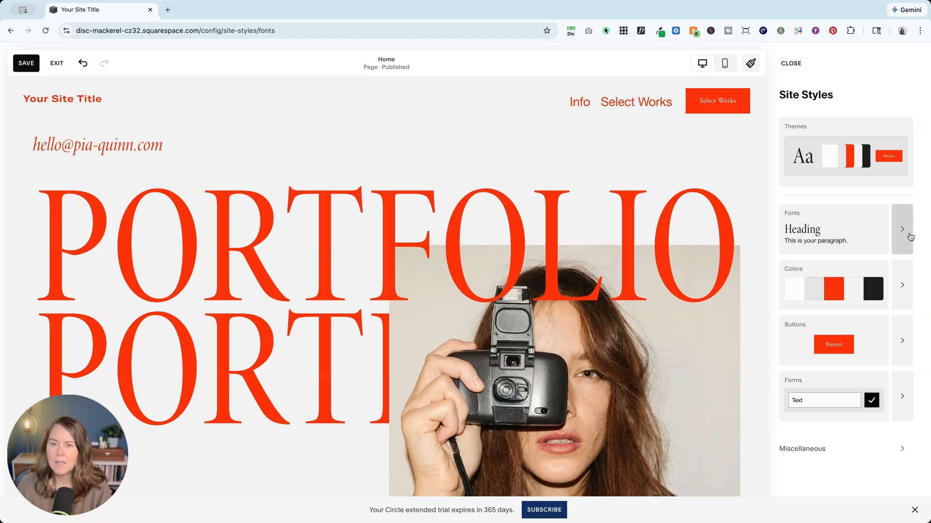
pyautogui.click(818, 347)
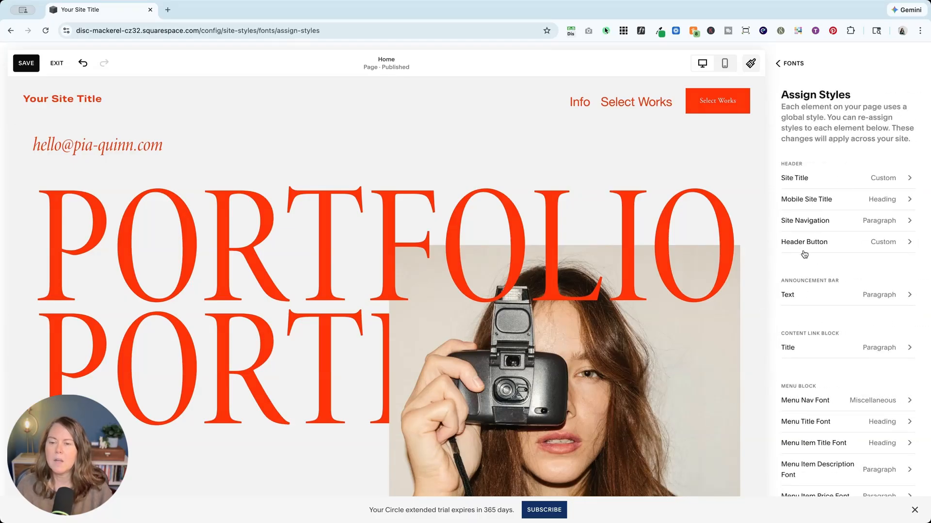
pyautogui.click(829, 243)
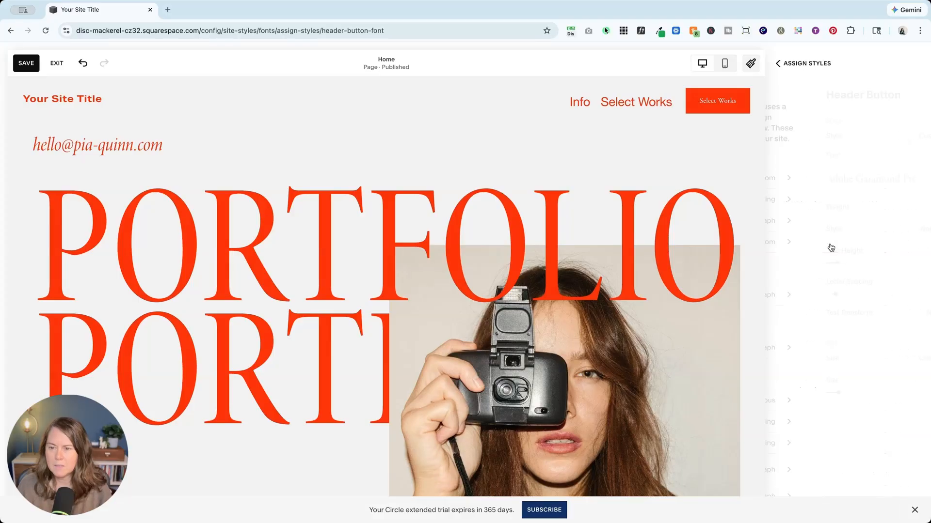
pyautogui.click(838, 136)
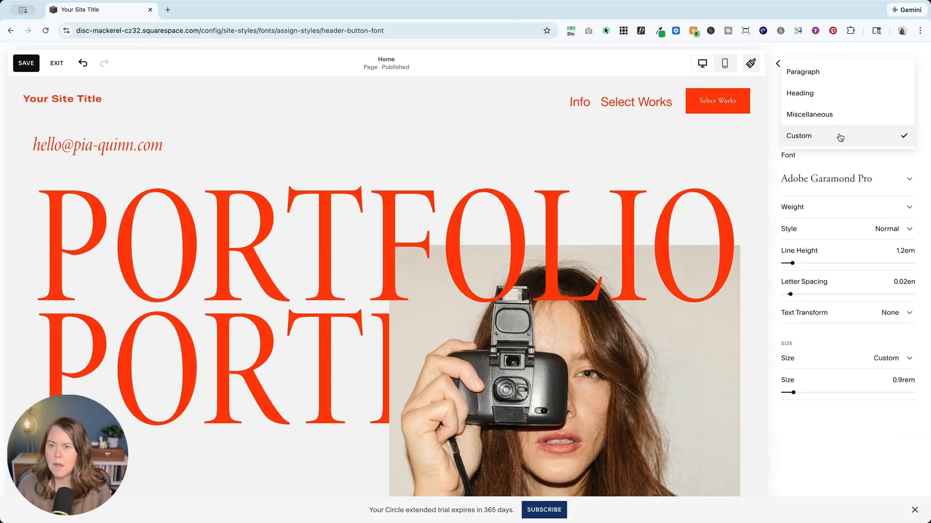
pyautogui.click(829, 76)
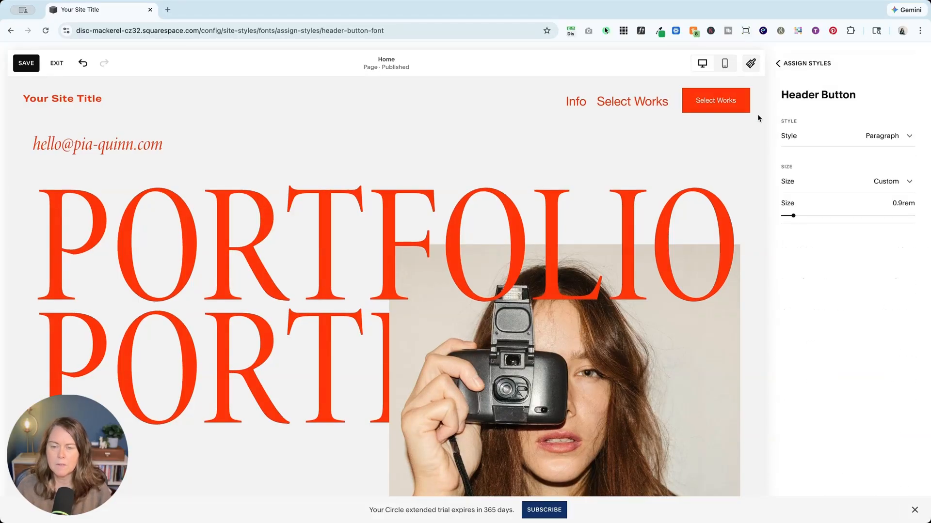
# Try the Heading font style on the header button with a custom size of 1.6rem
pyautogui.click(829, 135)
pyautogui.click(827, 155)
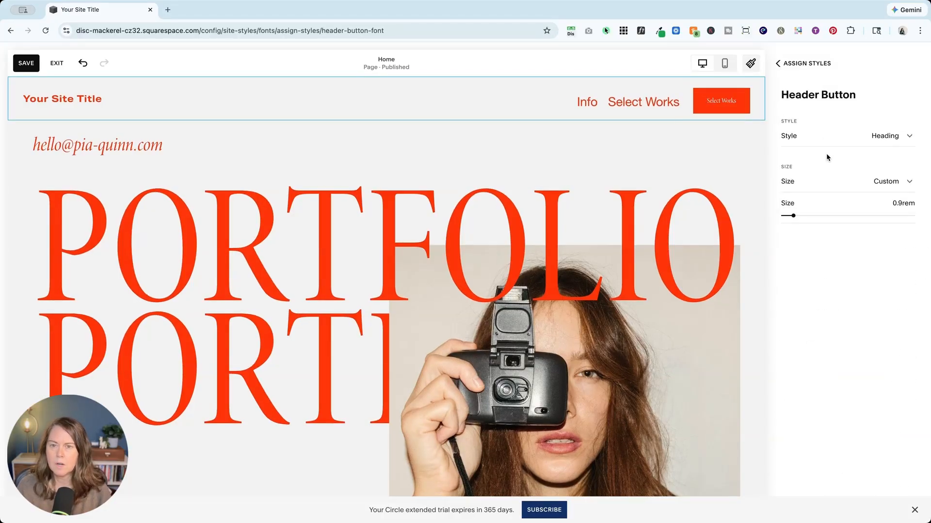
pyautogui.click(829, 135)
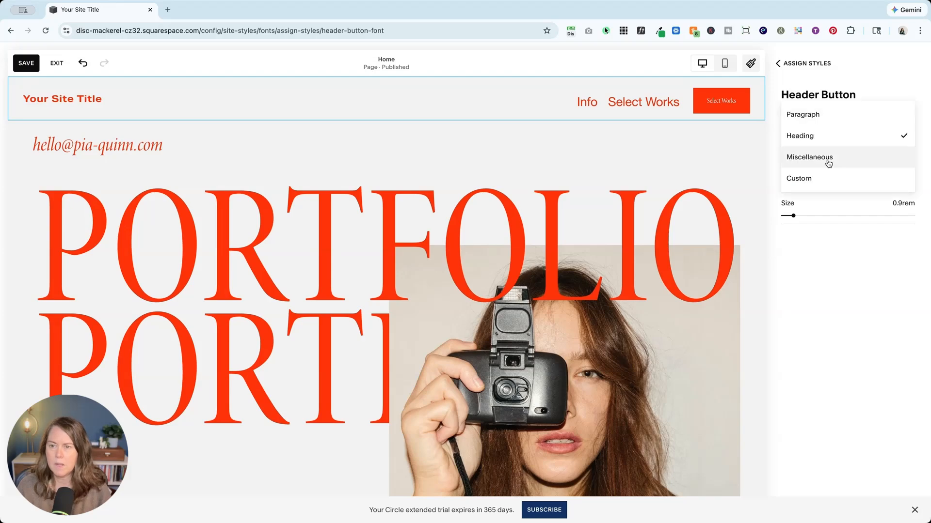
pyautogui.click(841, 272)
pyautogui.moveTo(793, 215)
pyautogui.mouseDown()
pyautogui.moveTo(821, 215)
pyautogui.moveTo(802, 216)
pyautogui.mouseUp()
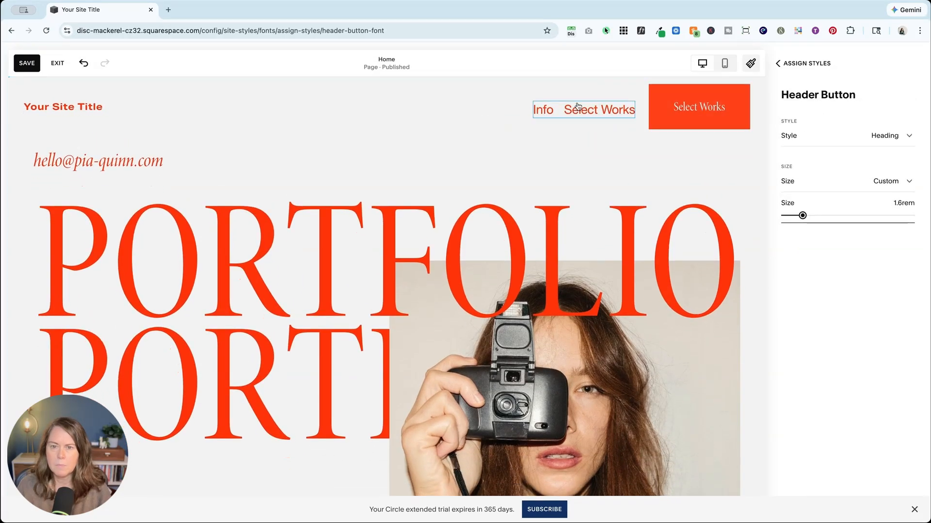
# Assign the Paragraph style to the header button again and set its custom font size to 1.3rem
pyautogui.click(814, 139)
pyautogui.click(809, 114)
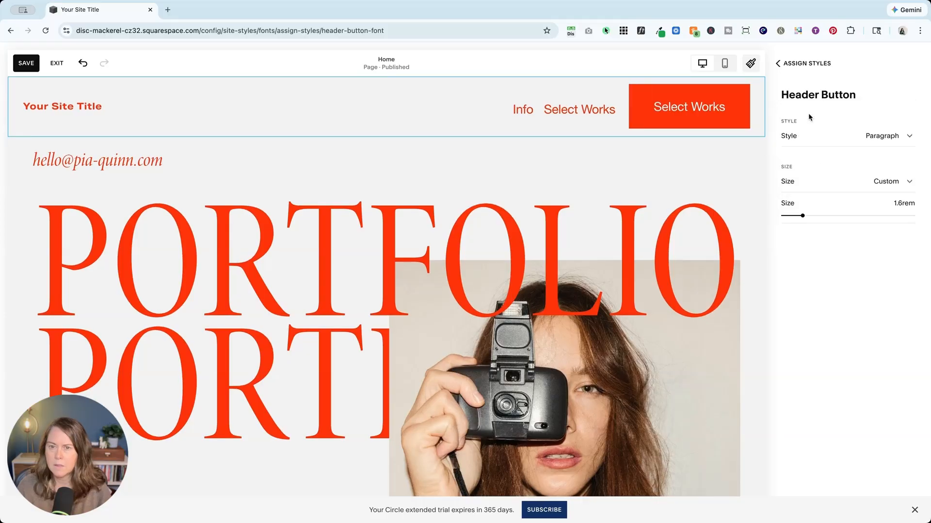
pyautogui.moveTo(803, 216); pyautogui.dragTo(798, 216)
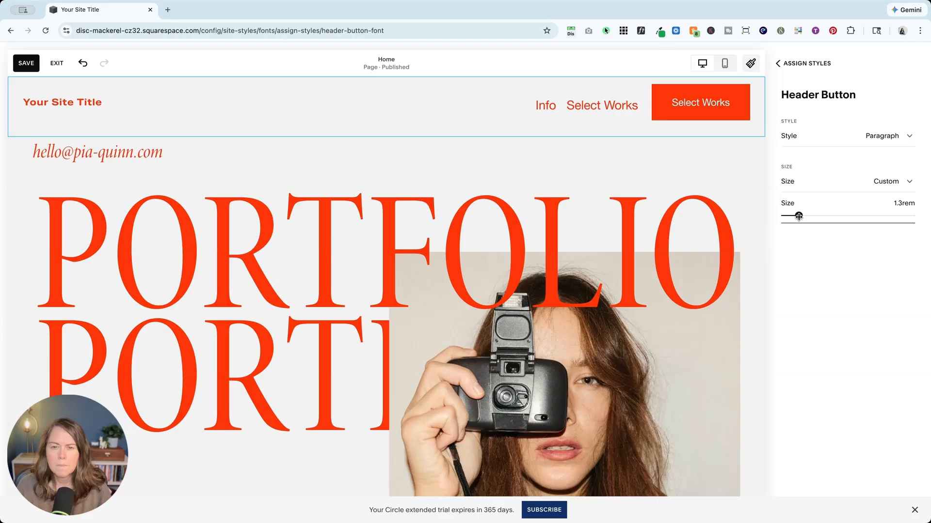
pyautogui.moveTo(798, 216); pyautogui.dragTo(798, 216)
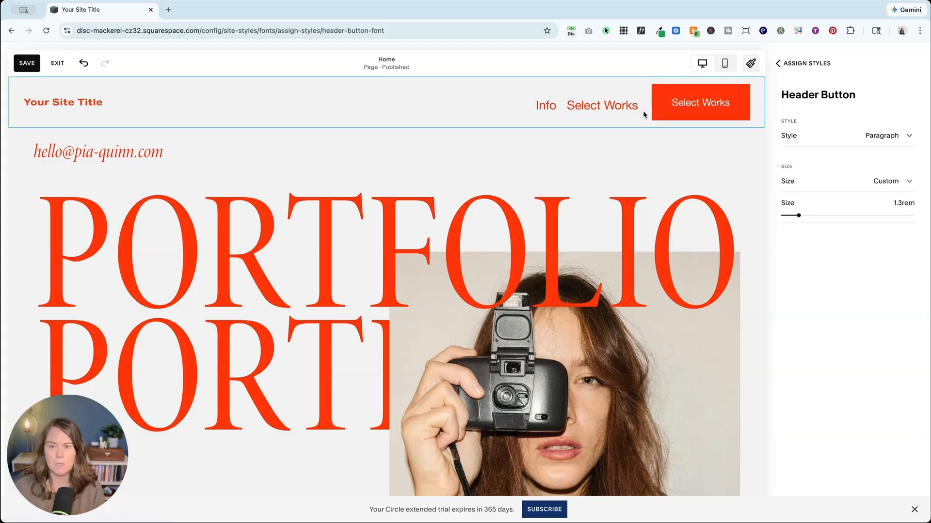
# Save and exit the page editor, and move the Select Works page from Main Navigation into Not Linked
pyautogui.click(27, 64)
pyautogui.click(57, 63)
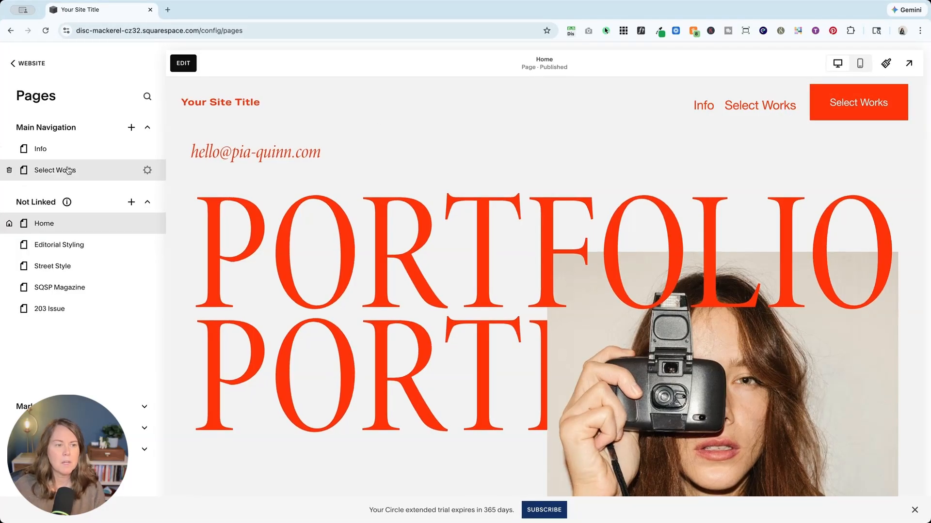
pyautogui.moveTo(68, 171); pyautogui.dragTo(80, 228)
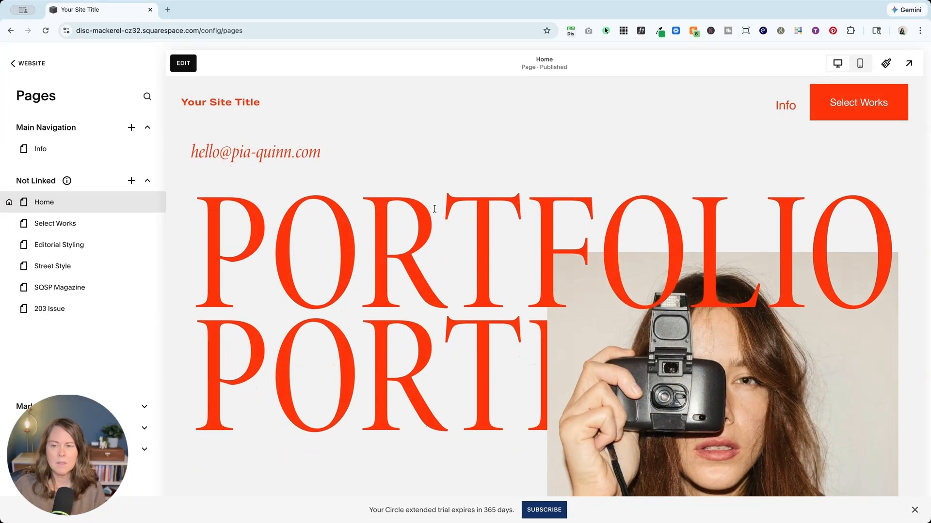
# Test the header's Select Works button, return to the Home page and examine the header and the Learn more button there
pyautogui.click(848, 108)
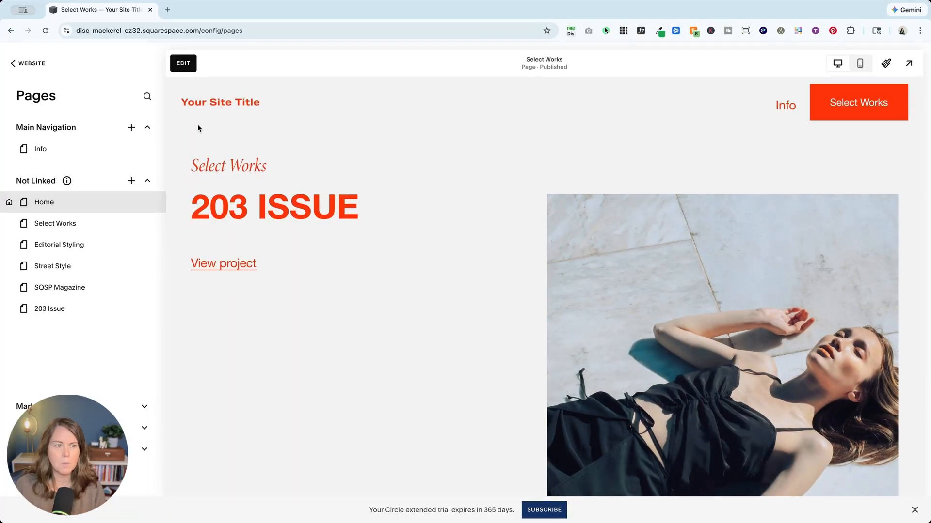
pyautogui.click(233, 101)
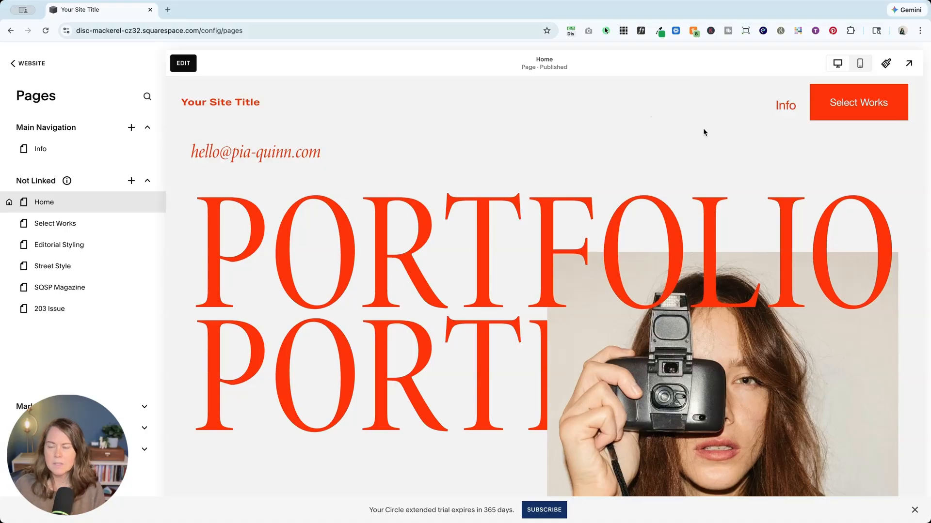
pyautogui.scroll(-5, 704, 133)
pyautogui.scroll(5, 704, 135)
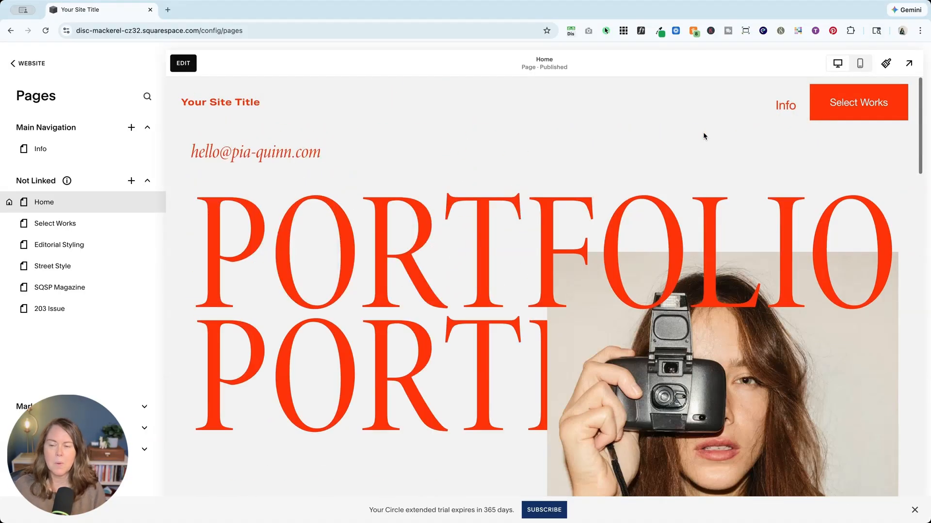
pyautogui.scroll(-1, 641, 186)
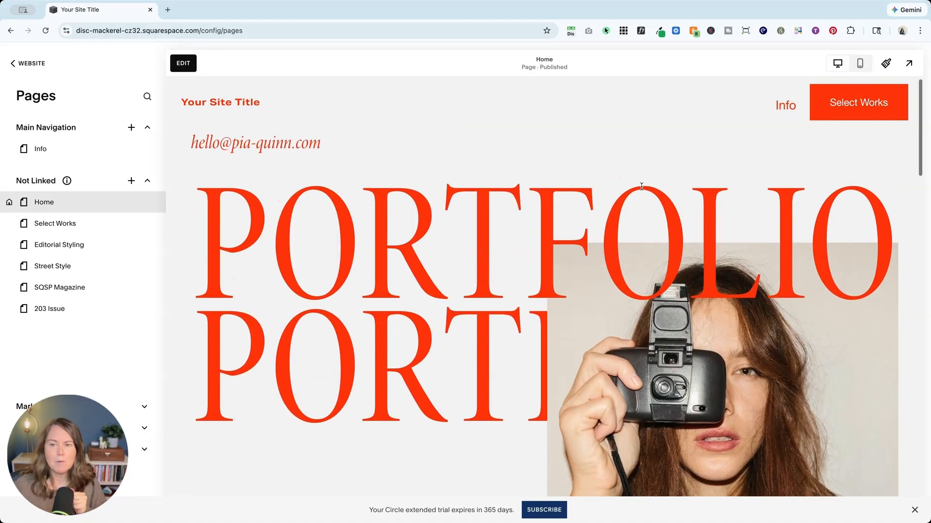
pyautogui.scroll(-15, 642, 187)
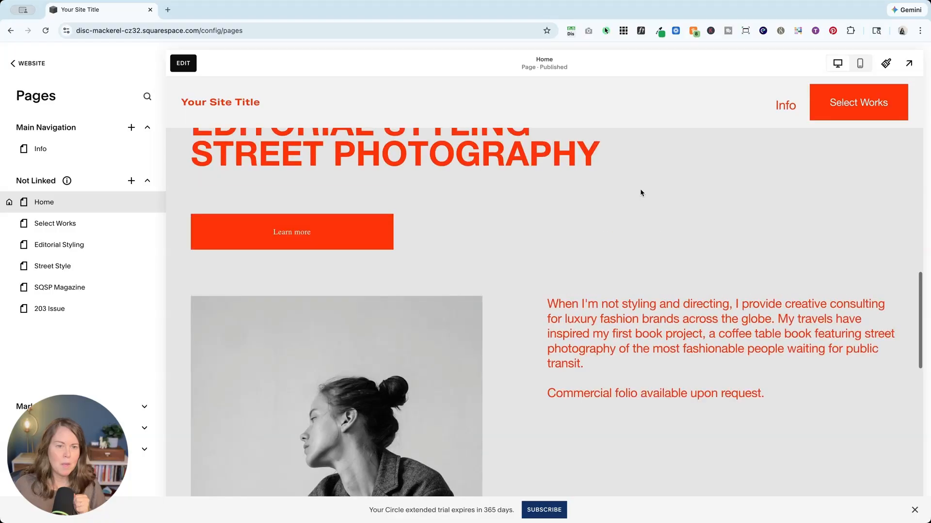
pyautogui.scroll(3, 438, 232)
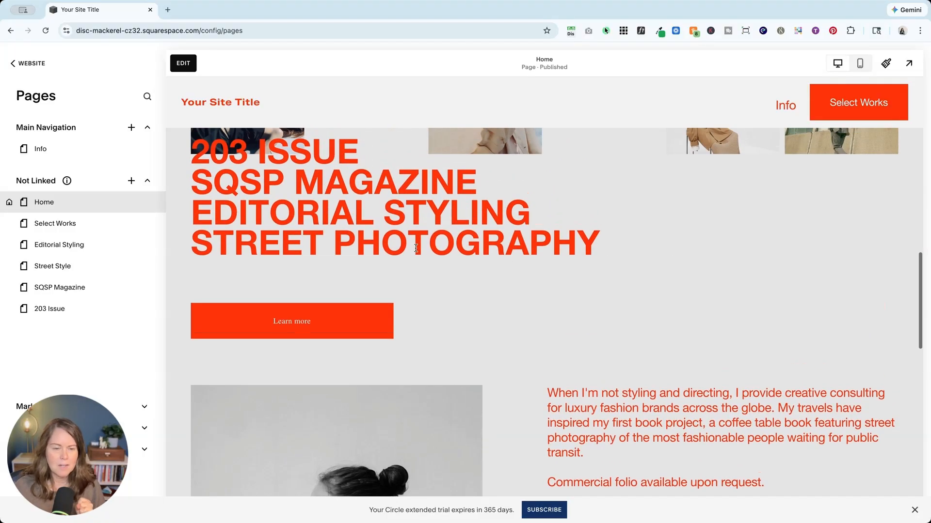
pyautogui.scroll(12, 416, 249)
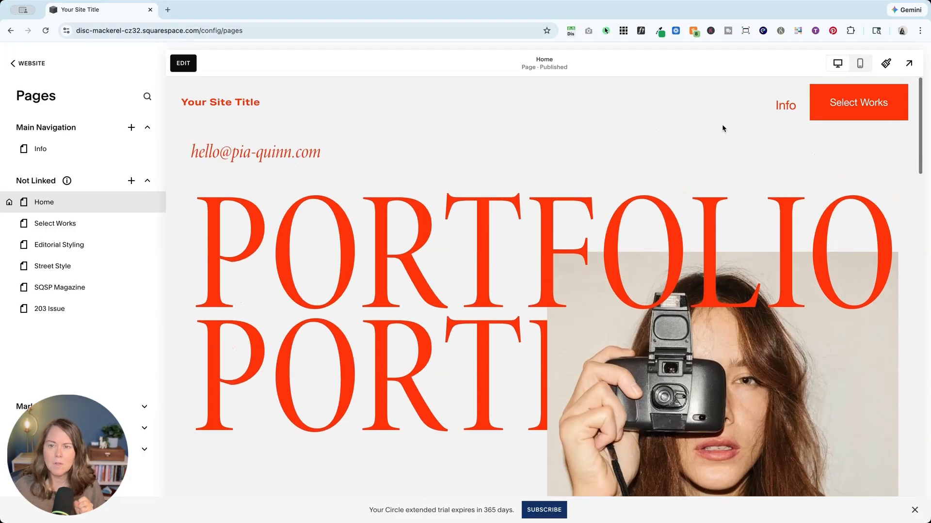